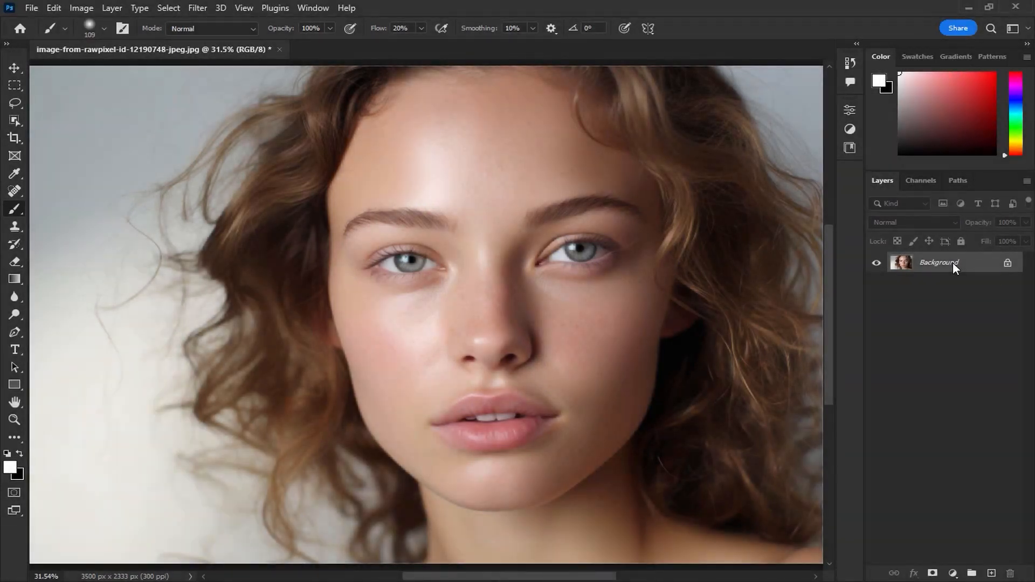
Duplicate the Background layer and set the copy's blend mode to Overlay
key(ctrl+j)
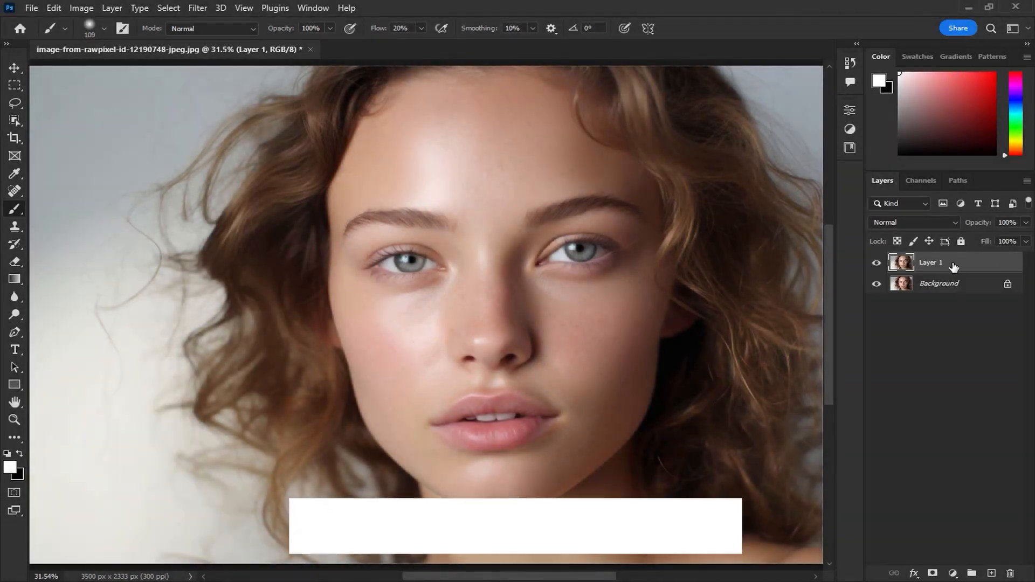
click(907, 223)
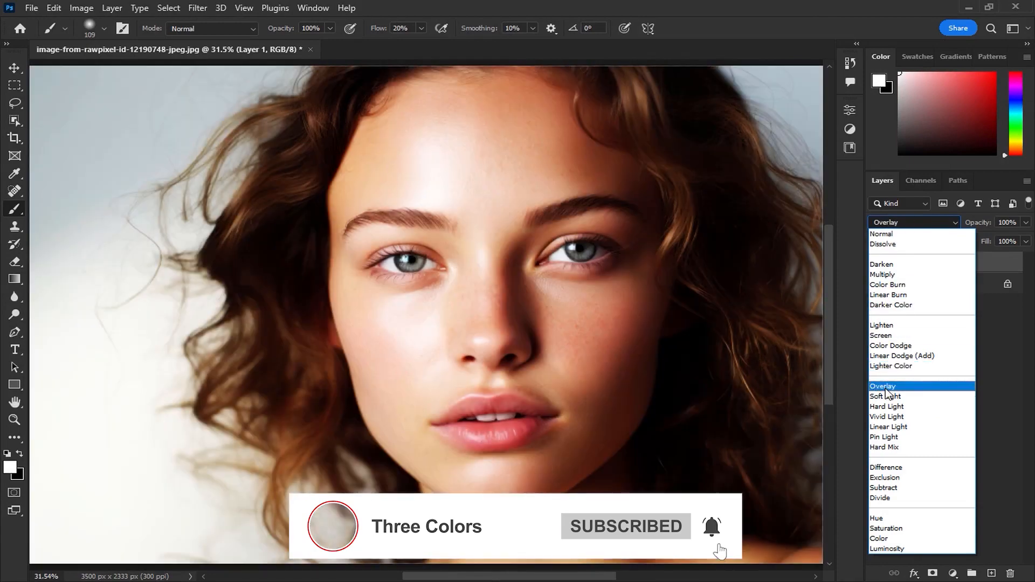
click(886, 389)
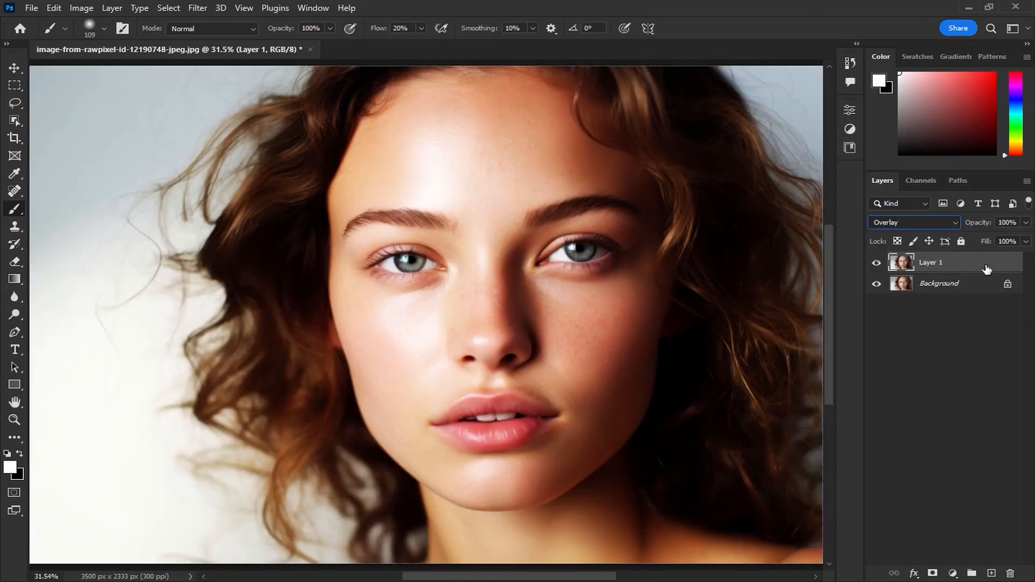
Make four more copies of the Overlay layer and hide all four of them
key(ctrl+j)
key(ctrl+j)
key(ctrl+j)
key(ctrl+j)
drag(877, 264, 877, 332)
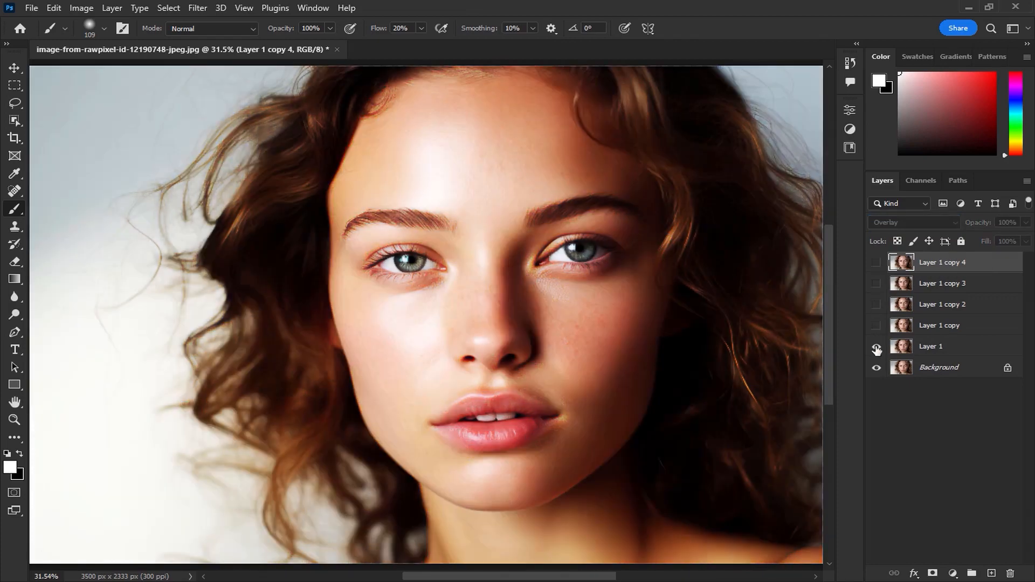
Put Layer 1 into its own group named eyes
click(939, 354)
key(ctrl+g)
double_click(939, 345)
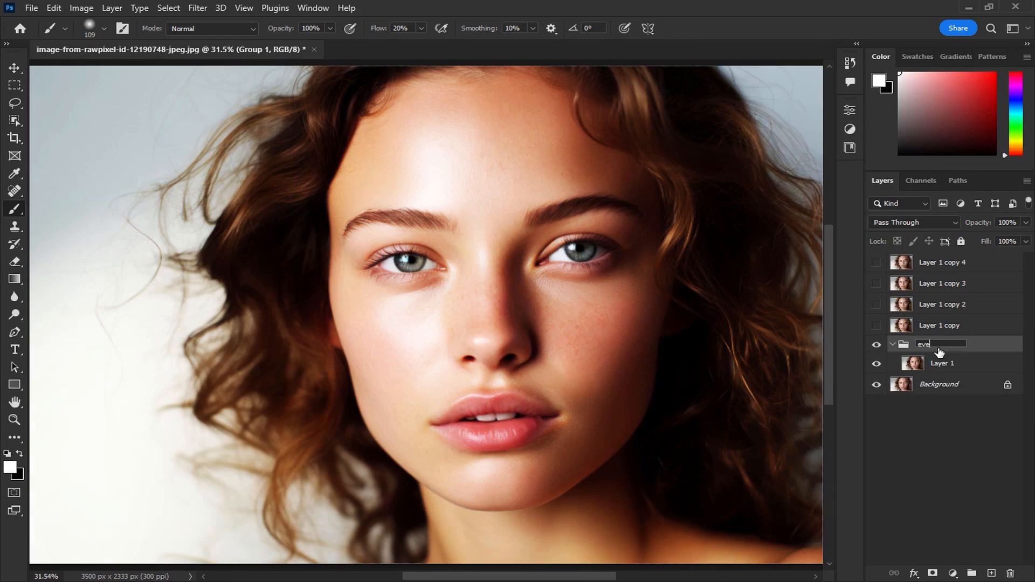
Apply a High Pass filter with a 15-pixel radius to Layer 1
click(941, 364)
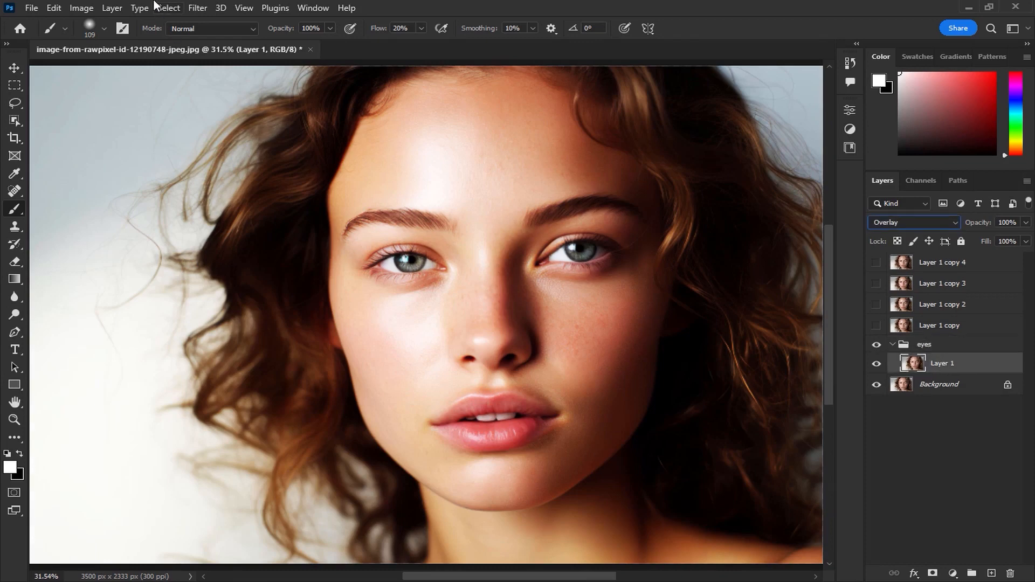
click(198, 8)
mouse_move(249, 297)
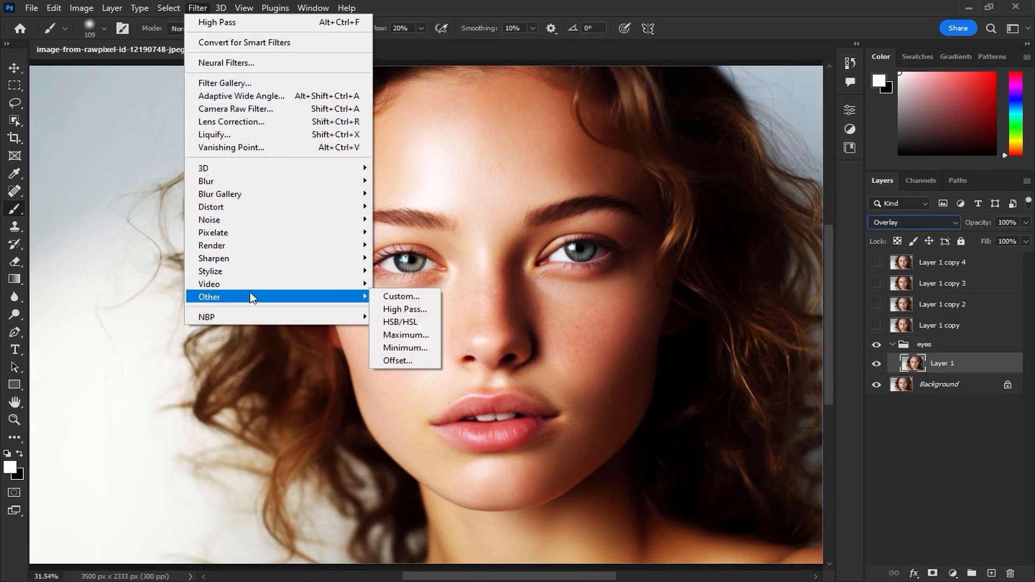
click(405, 309)
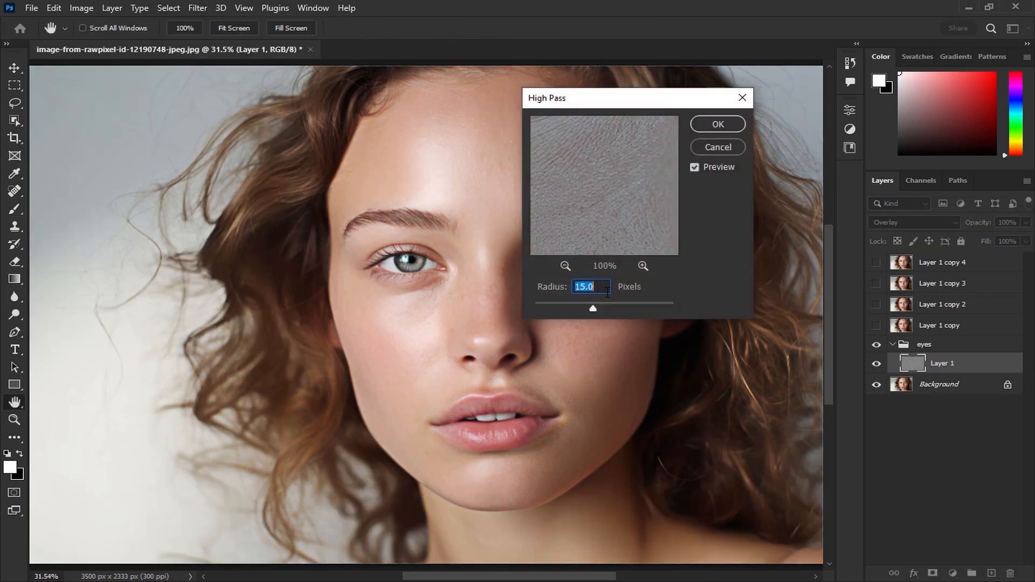
click(725, 129)
key(b)
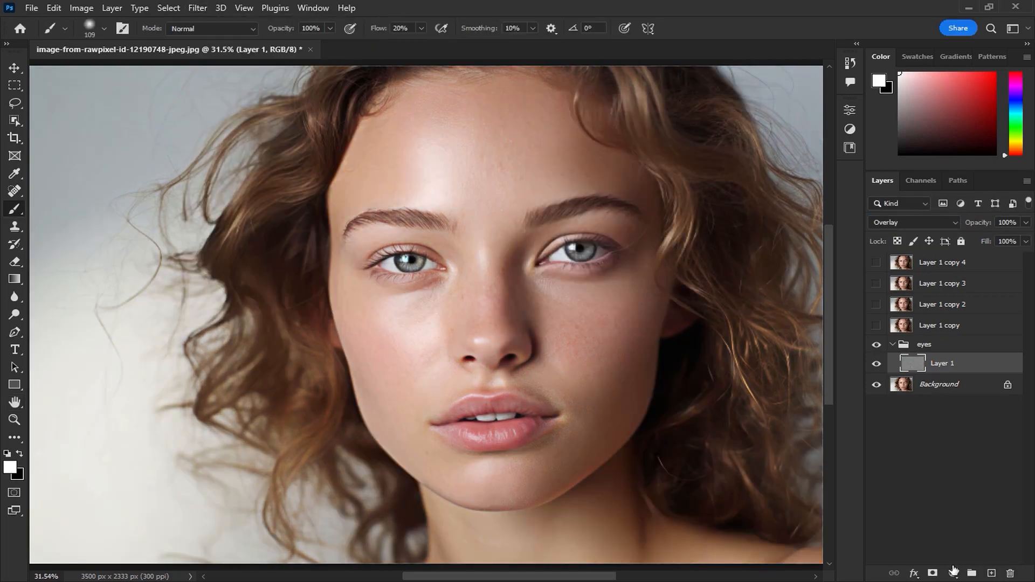
Add a black mask to Layer 1 and paint it white over both eyes and their lashes
alt+click(932, 573)
scroll(423, 227, up, 5)
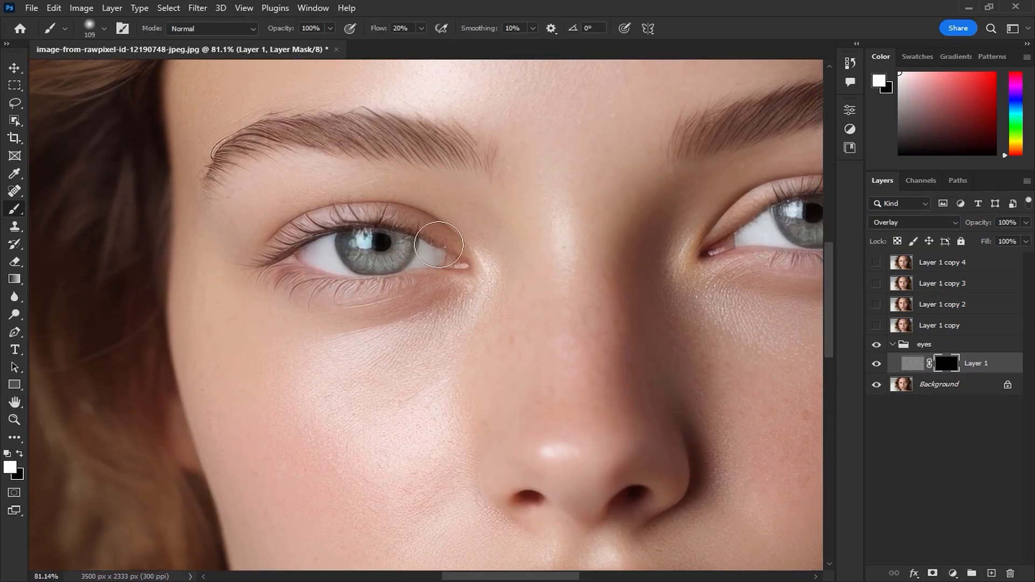
mouse_move(373, 230)
mouse_down()
mouse_move(435, 247)
mouse_move(404, 227)
mouse_move(347, 227)
mouse_move(299, 248)
mouse_move(441, 252)
mouse_move(441, 270)
mouse_move(376, 293)
mouse_move(316, 289)
mouse_move(287, 269)
mouse_move(443, 271)
mouse_move(444, 237)
mouse_move(371, 225)
mouse_up()
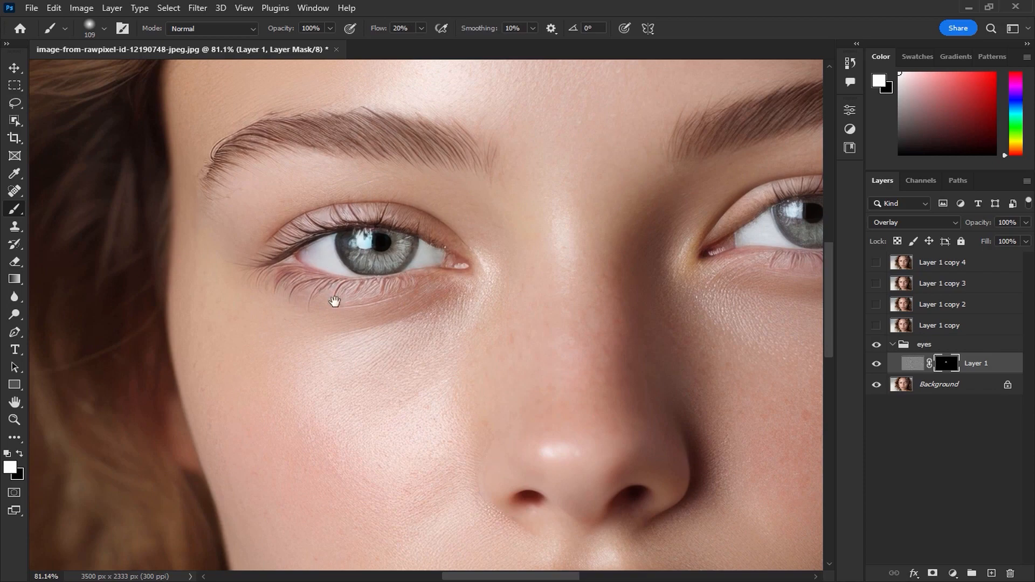
drag(471, 304, 285, 338)
mouse_move(678, 235)
mouse_down()
mouse_move(690, 285)
mouse_move(537, 295)
mouse_move(589, 295)
mouse_move(692, 245)
mouse_move(572, 256)
mouse_move(596, 224)
mouse_move(709, 248)
mouse_move(666, 283)
mouse_move(609, 280)
mouse_up()
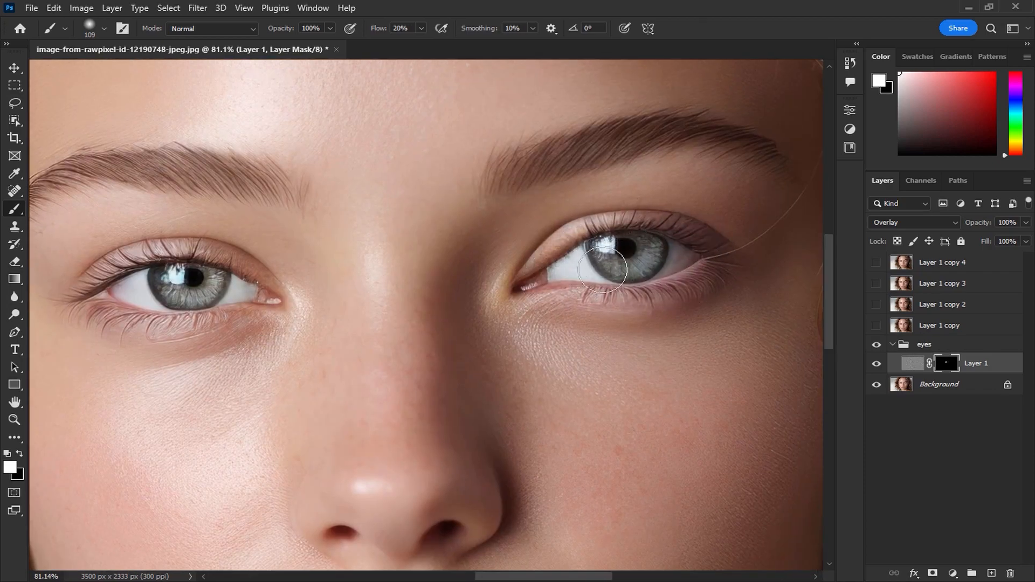
drag(458, 310, 577, 310)
mouse_move(366, 277)
mouse_down()
mouse_move(358, 306)
mouse_move(298, 261)
mouse_move(367, 313)
mouse_move(239, 311)
mouse_up()
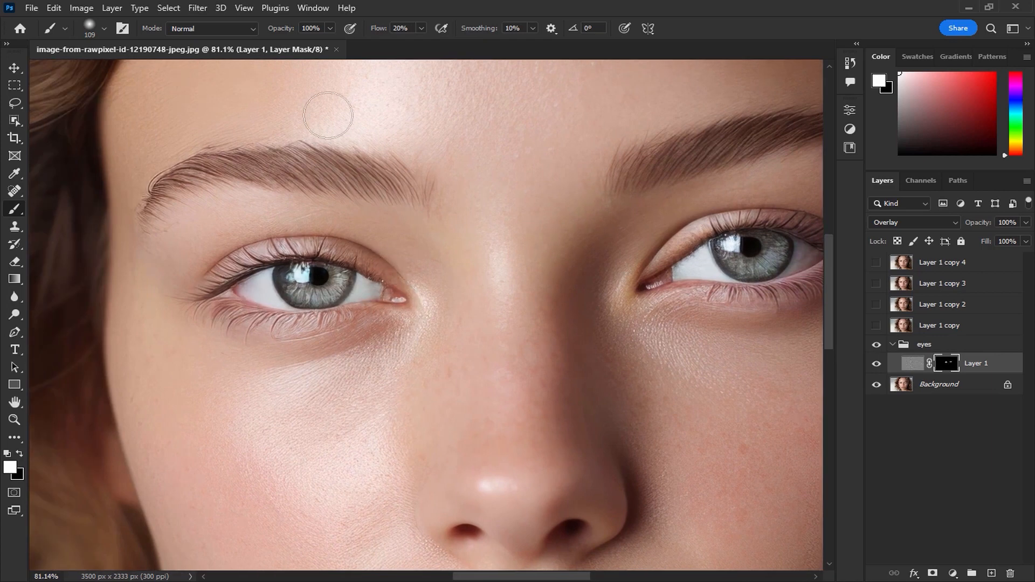
Set the brush flow to 100% and paint the Layer 1 mask white over the irises and pupils
click(421, 28)
drag(421, 45, 477, 45)
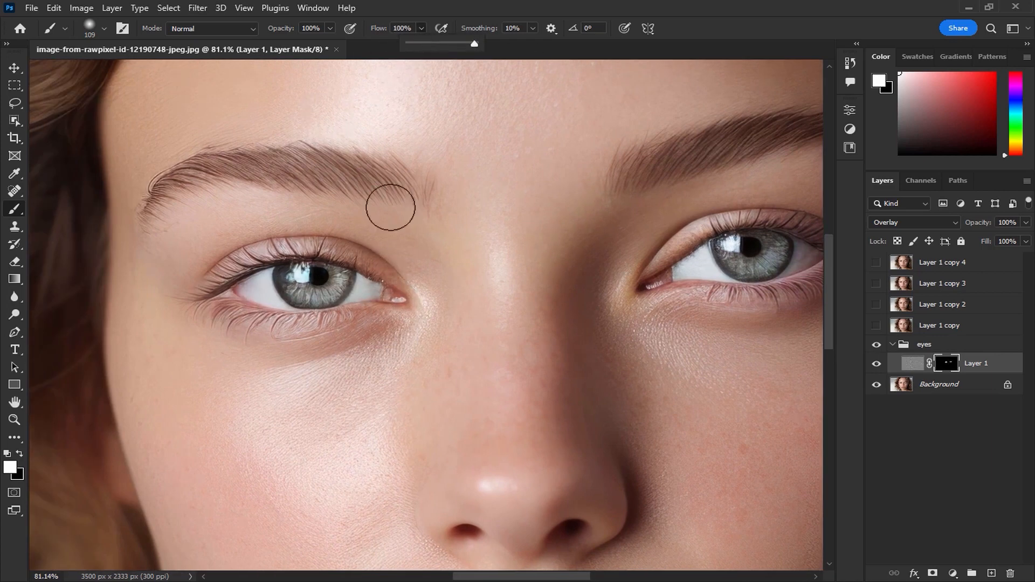
click(316, 281)
drag(579, 343, 529, 352)
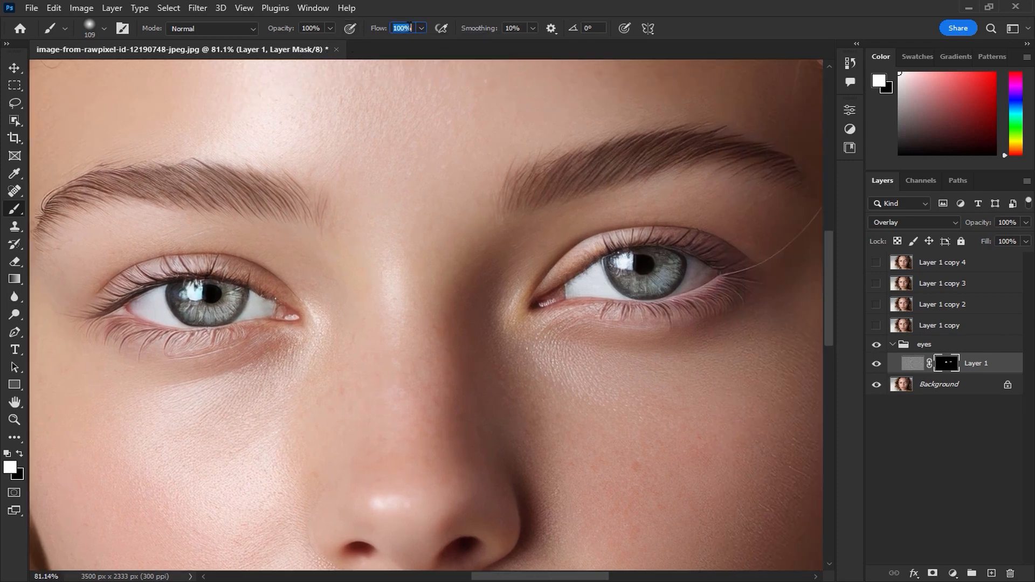
Add a Brightness/Contrast adjustment layer above Layer 1 and clip it to that layer
click(976, 368)
click(950, 575)
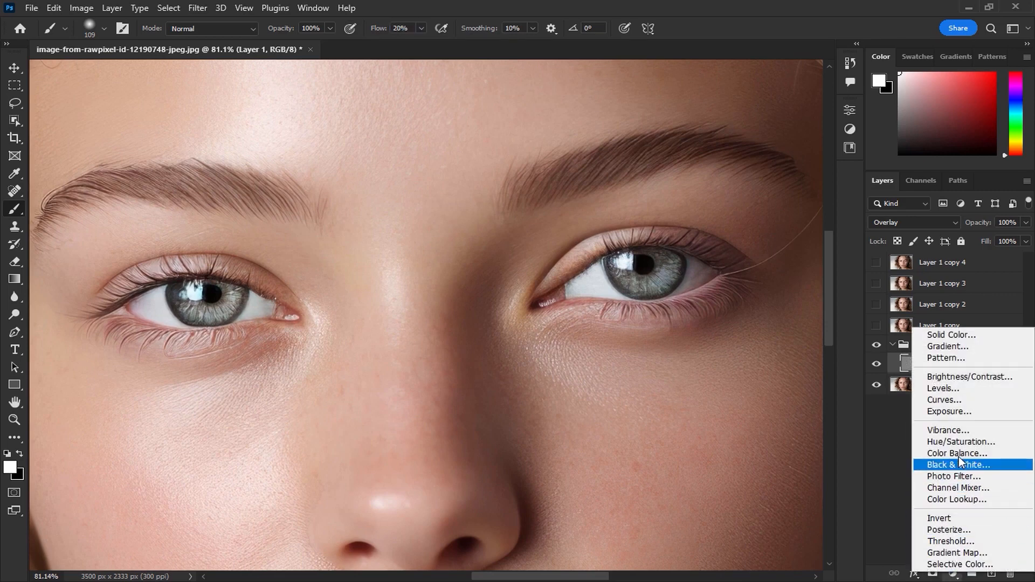
click(971, 378)
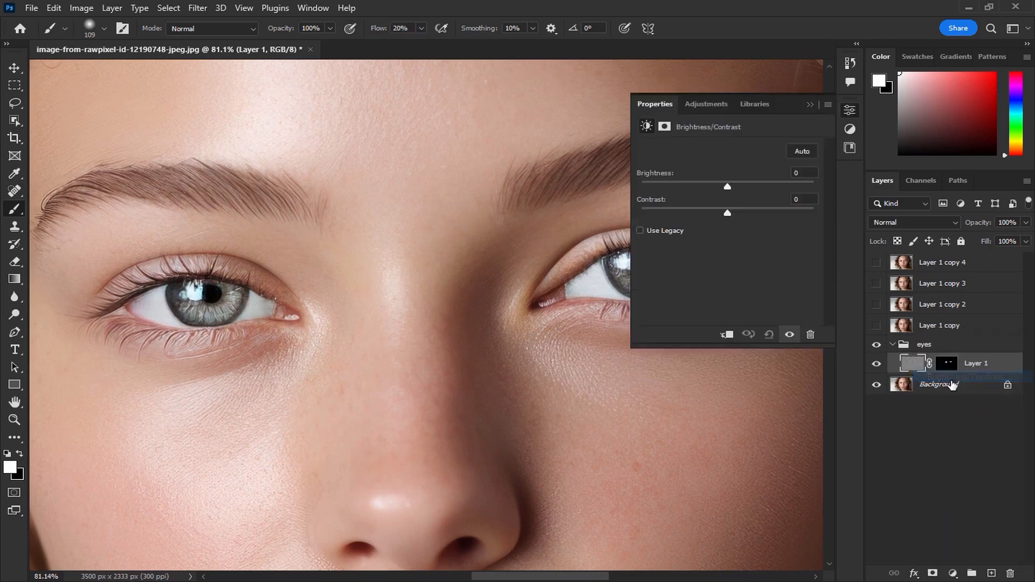
drag(497, 322, 471, 432)
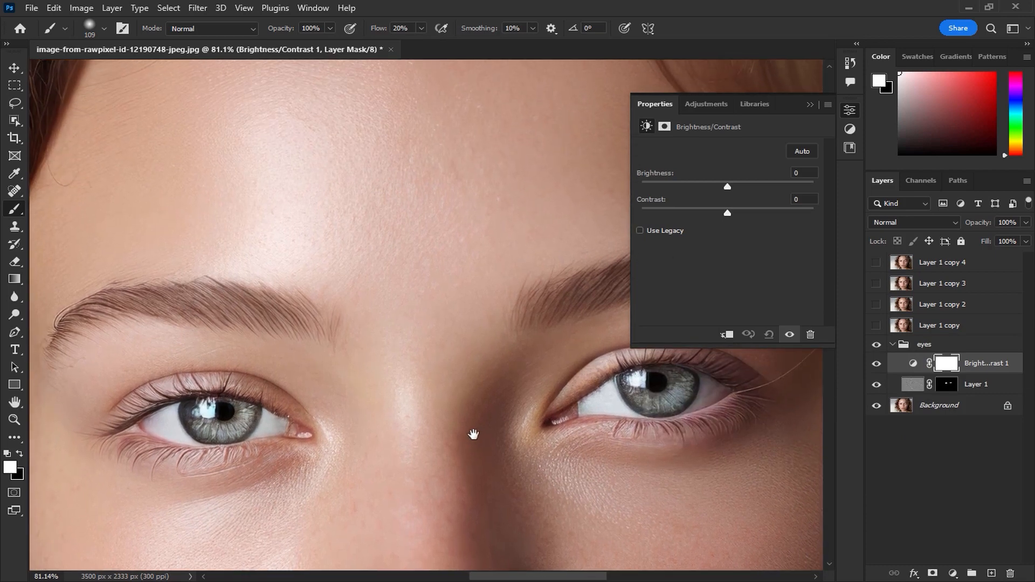
click(729, 336)
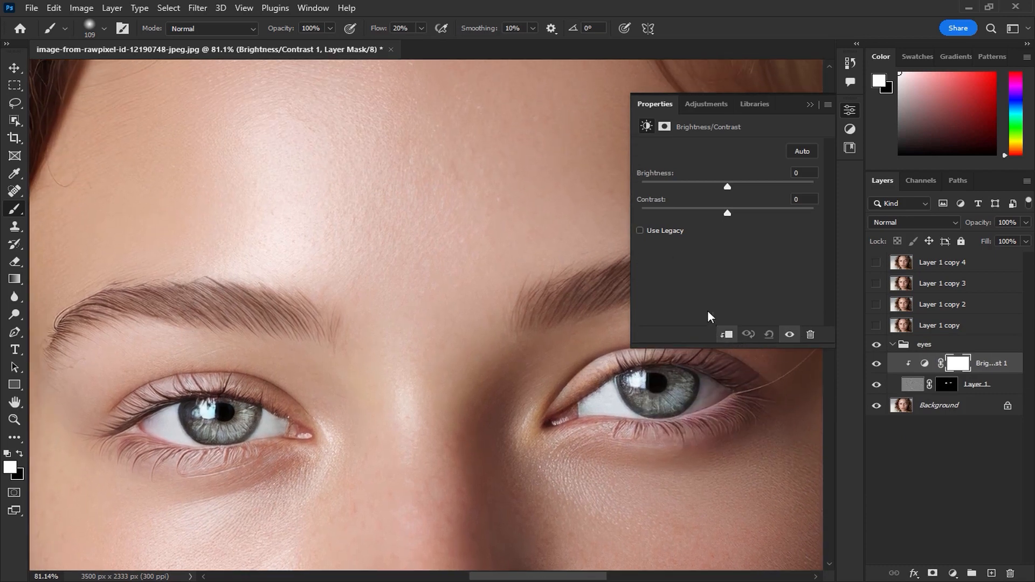
Raise the clipped adjustment's brightness slightly and its contrast to about 63
mouse_move(728, 186)
mouse_down()
mouse_move(759, 187)
mouse_move(734, 187)
mouse_up()
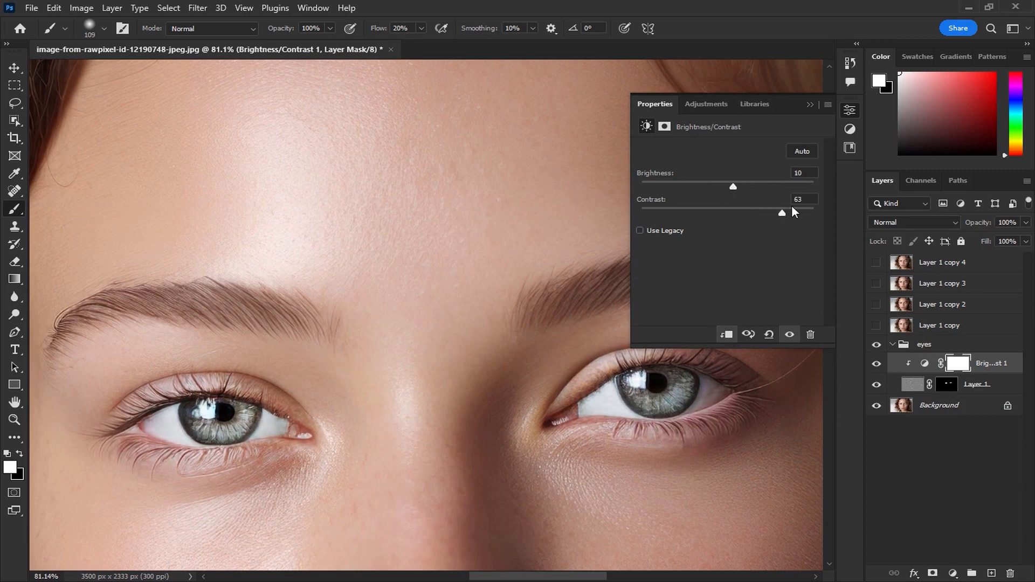
mouse_move(736, 186)
mouse_down()
mouse_move(747, 187)
mouse_move(737, 186)
mouse_up()
click(812, 105)
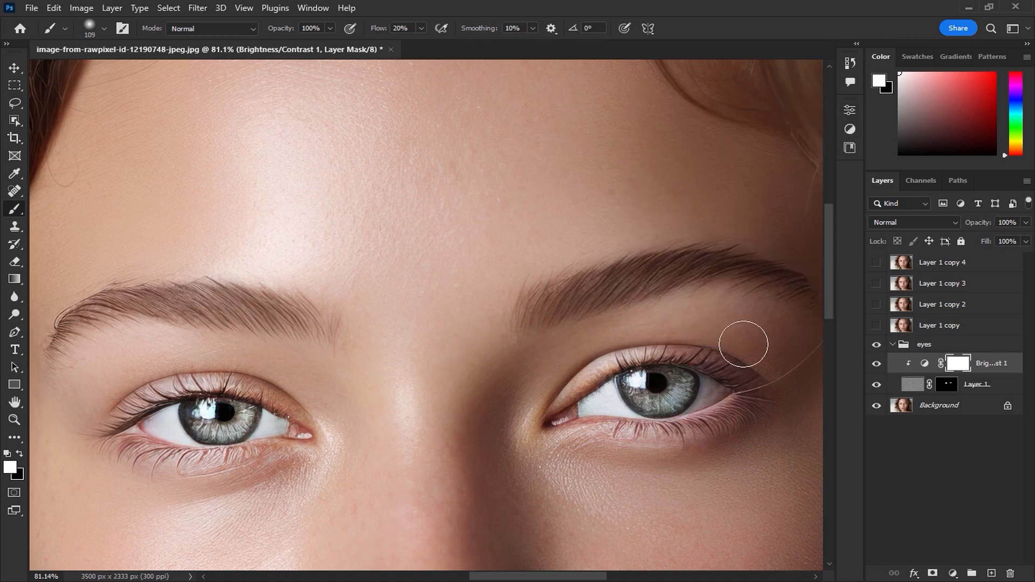
Invert the Brightness/Contrast mask to black and paint it white over both irises
key(ctrl+i)
drag(486, 487, 467, 285)
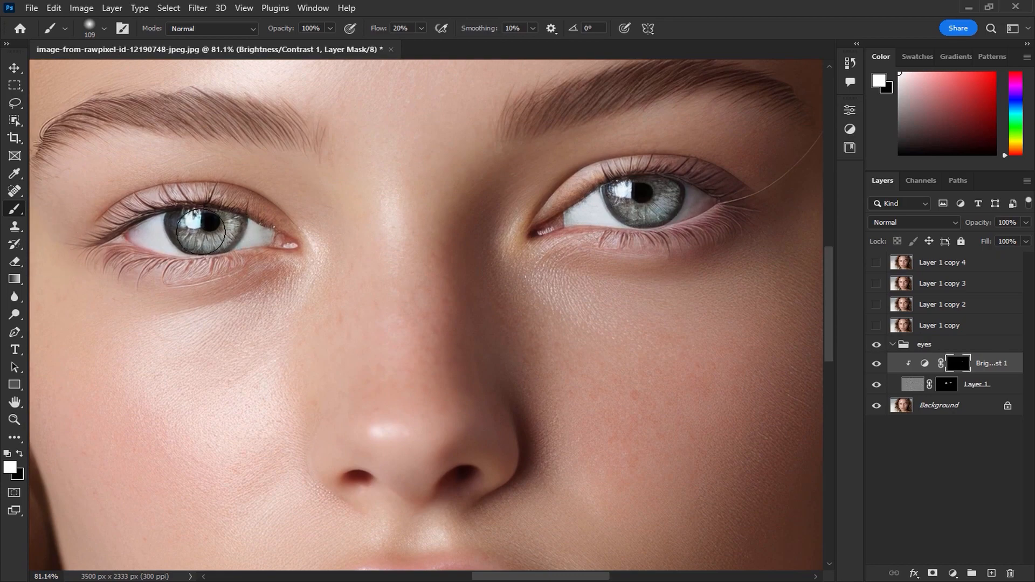
scroll(269, 418, down, 2)
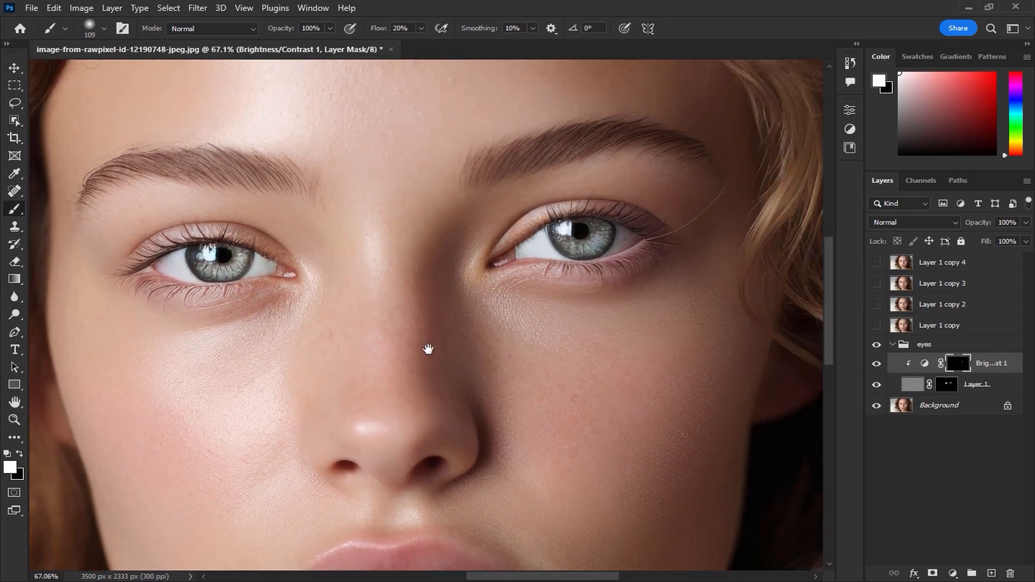
drag(428, 341, 434, 388)
Collapse the eyes group and toggle its visibility to compare the eyes before and after
click(894, 346)
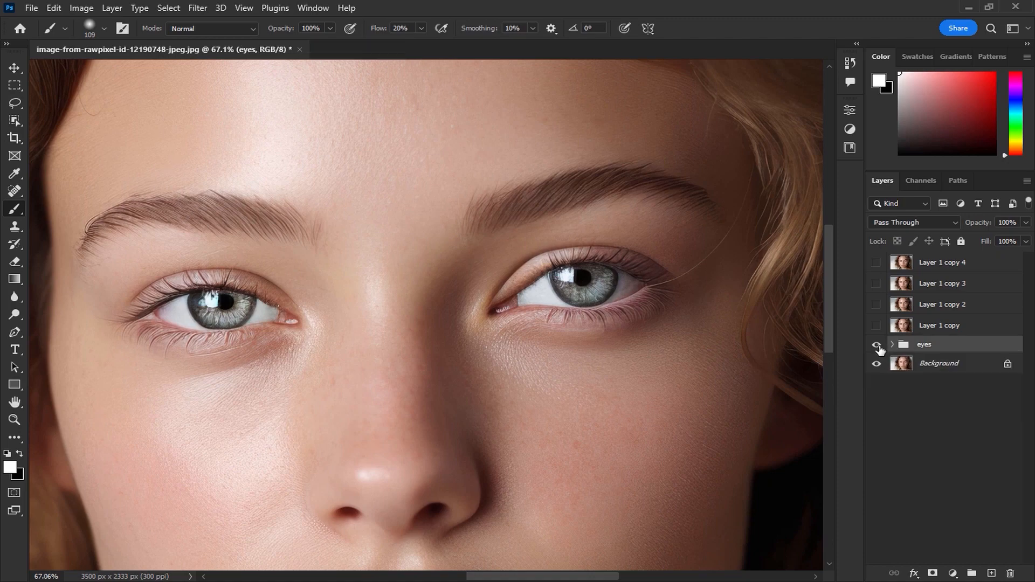
click(878, 346)
click(878, 346)
Show Layer 1 copy and apply a High Pass filter with a 15-pixel radius to it
click(942, 328)
click(877, 326)
click(200, 8)
mouse_move(331, 296)
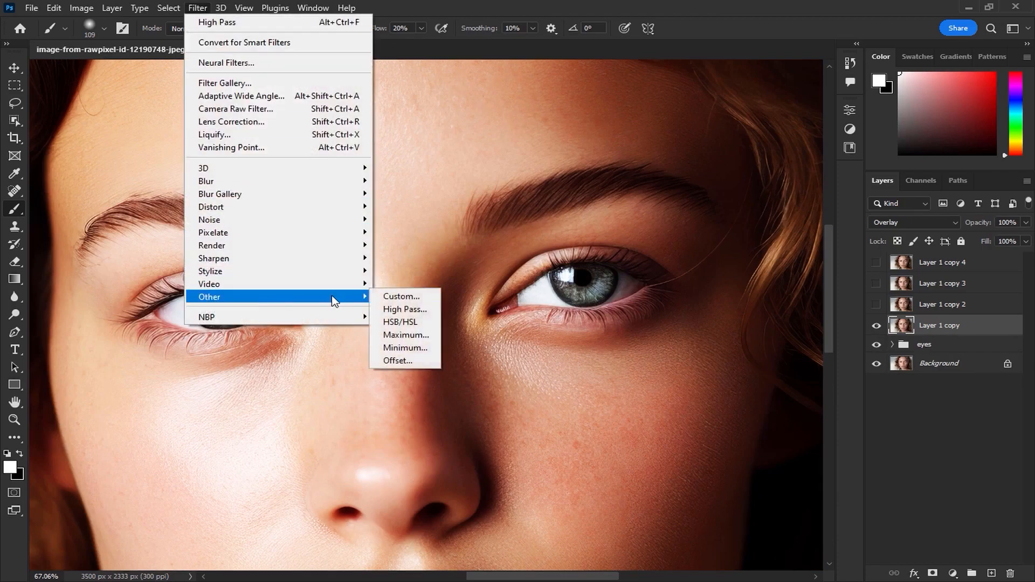
click(435, 312)
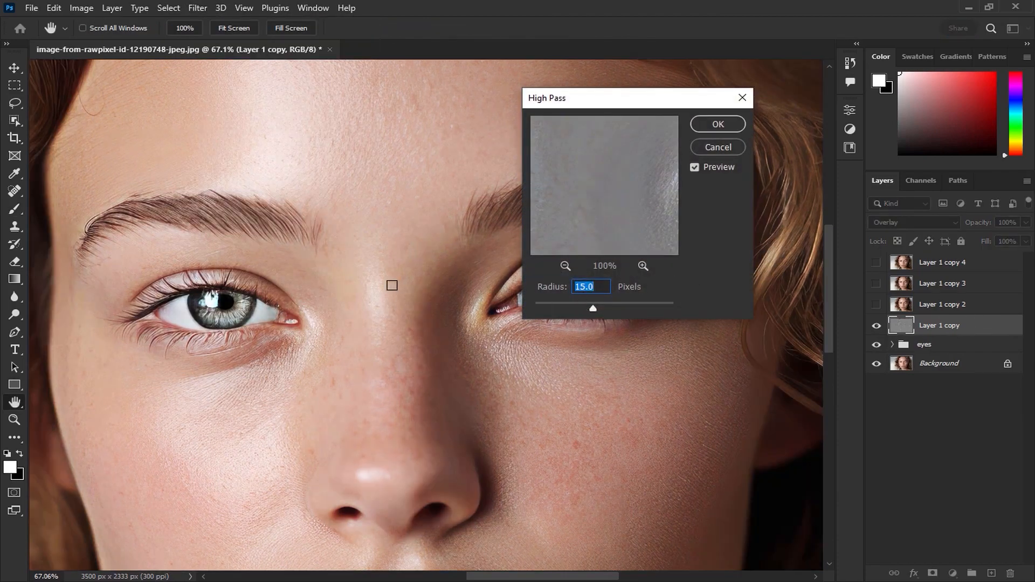
click(718, 124)
key(b)
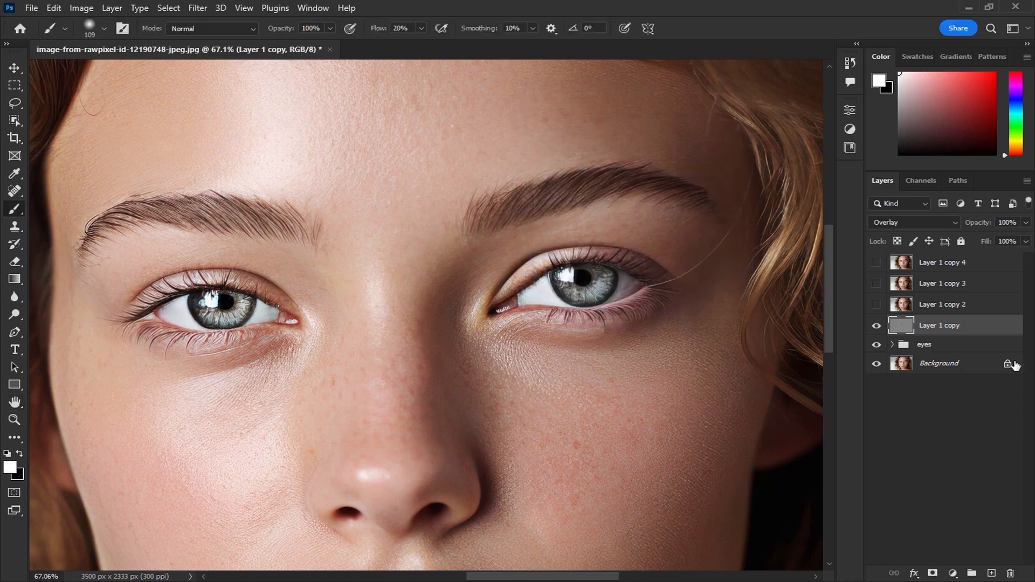
Add a black mask to Layer 1 copy and put the layer into a group named brow
alt+click(932, 573)
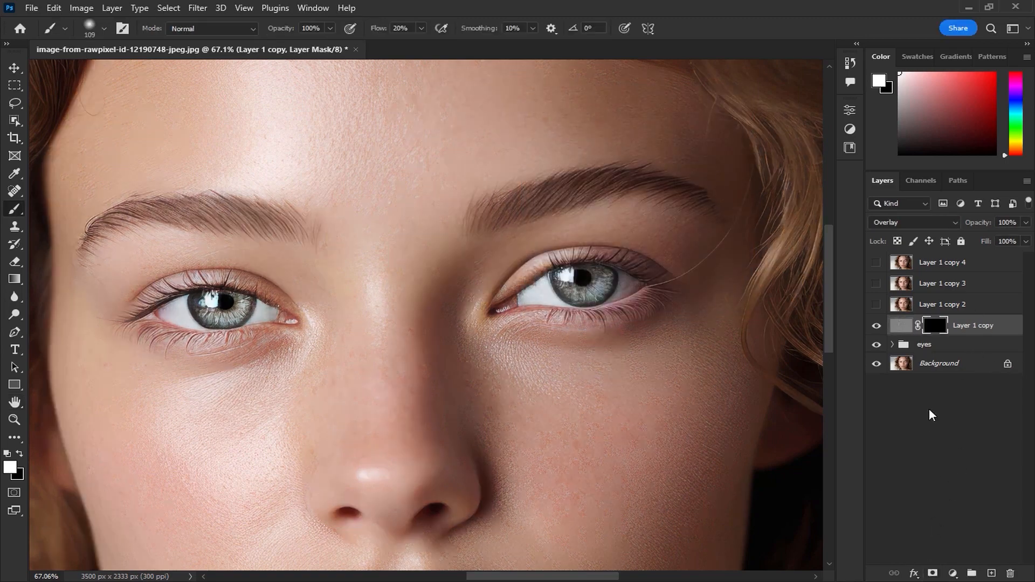
key(ctrl+g)
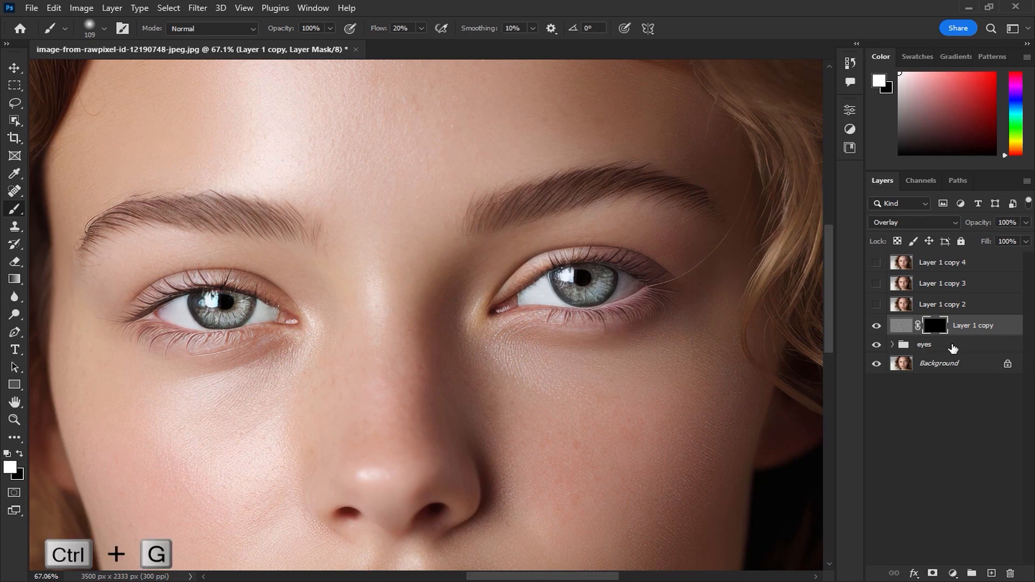
double_click(926, 324)
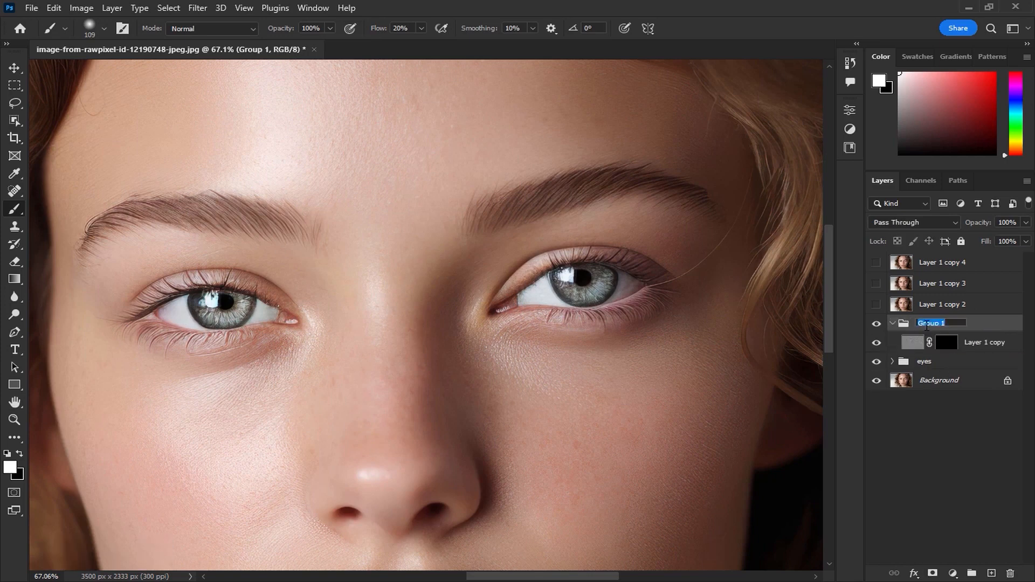
text(brow)
key(Return)
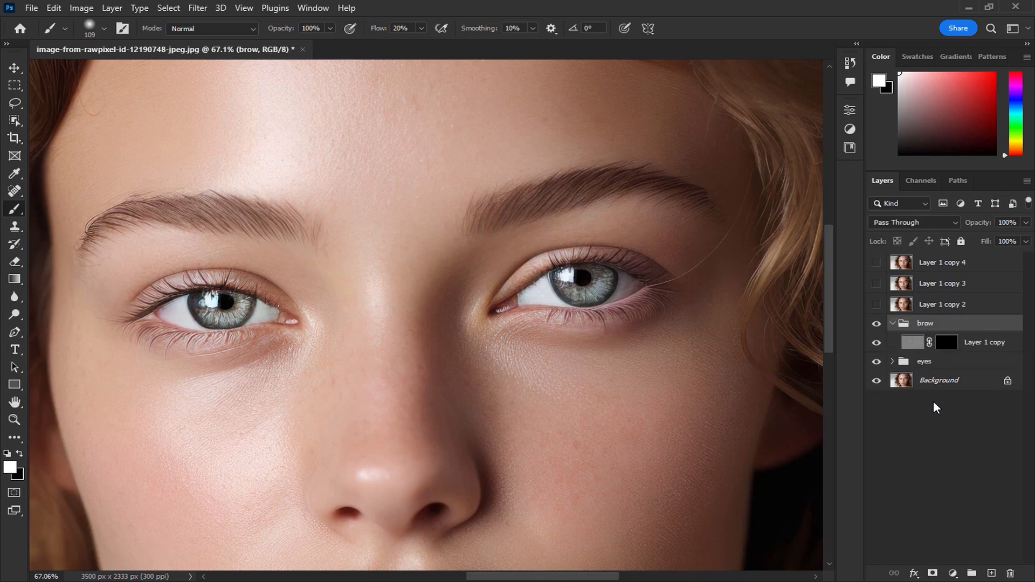
Paint the Layer 1 copy mask white over both eyebrows
click(947, 344)
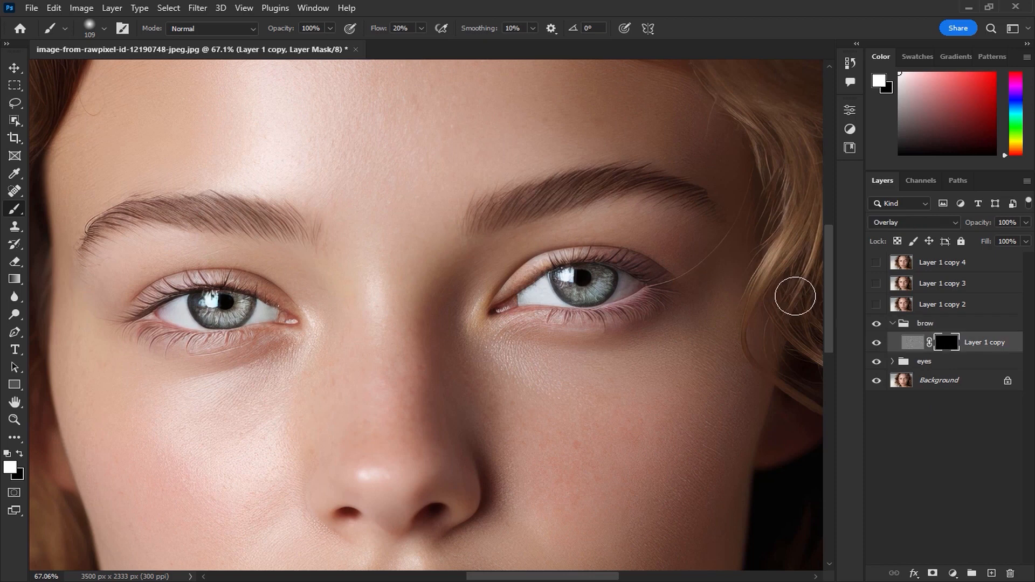
mouse_move(474, 223)
mouse_down()
mouse_move(574, 183)
mouse_move(624, 177)
mouse_move(700, 191)
mouse_up()
mouse_move(317, 245)
mouse_down()
mouse_move(219, 213)
mouse_move(153, 210)
mouse_move(106, 222)
mouse_move(87, 261)
mouse_move(85, 251)
mouse_move(114, 223)
mouse_move(165, 218)
mouse_move(302, 228)
mouse_up()
mouse_move(480, 225)
mouse_down()
mouse_move(567, 192)
mouse_move(682, 190)
mouse_up()
Add a Brightness/Contrast adjustment clipped to Layer 1 copy, with brightness -12 and contrast 48
click(953, 573)
click(982, 374)
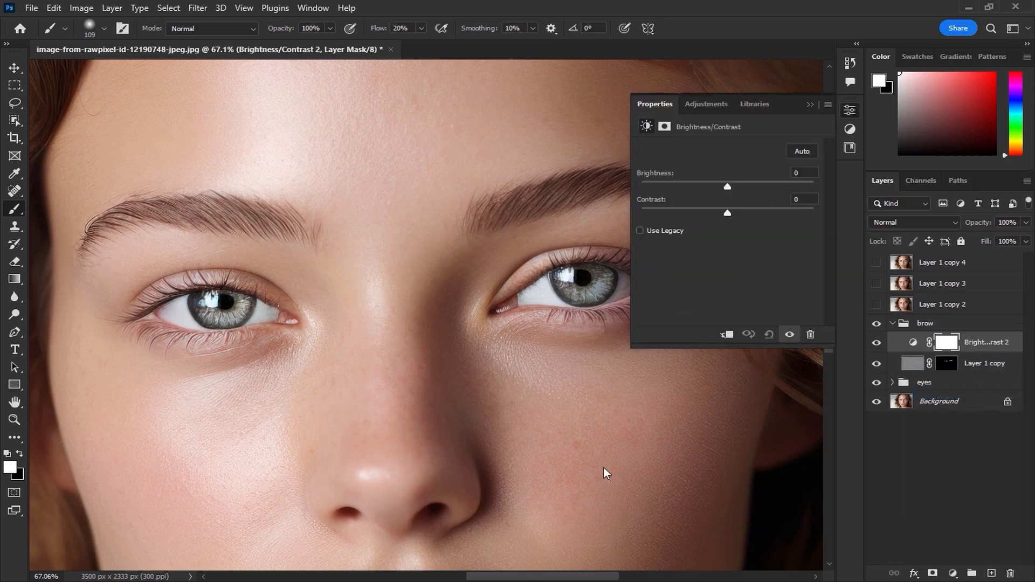
drag(405, 377, 379, 422)
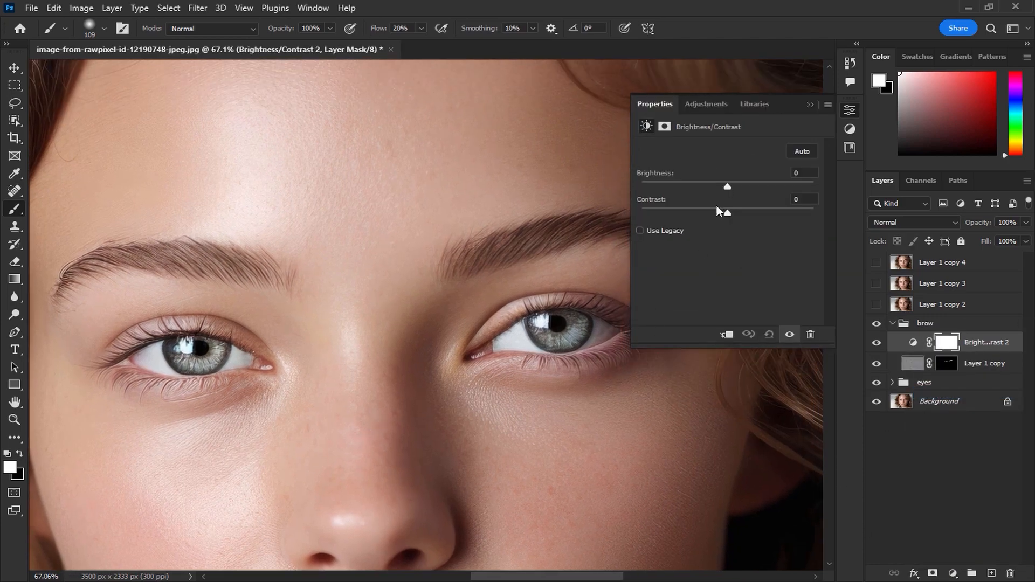
drag(727, 186, 666, 186)
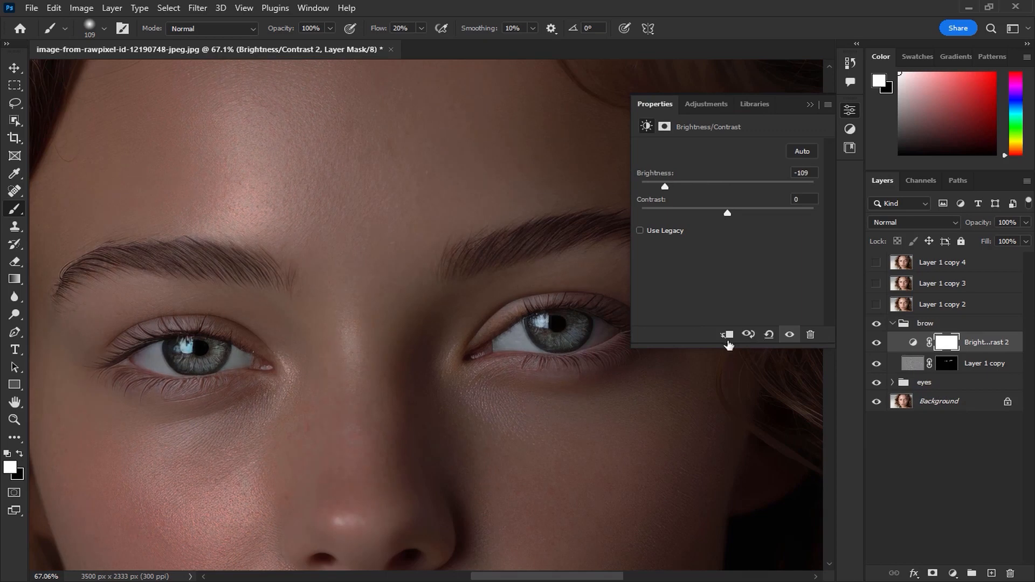
click(727, 336)
drag(667, 187, 723, 186)
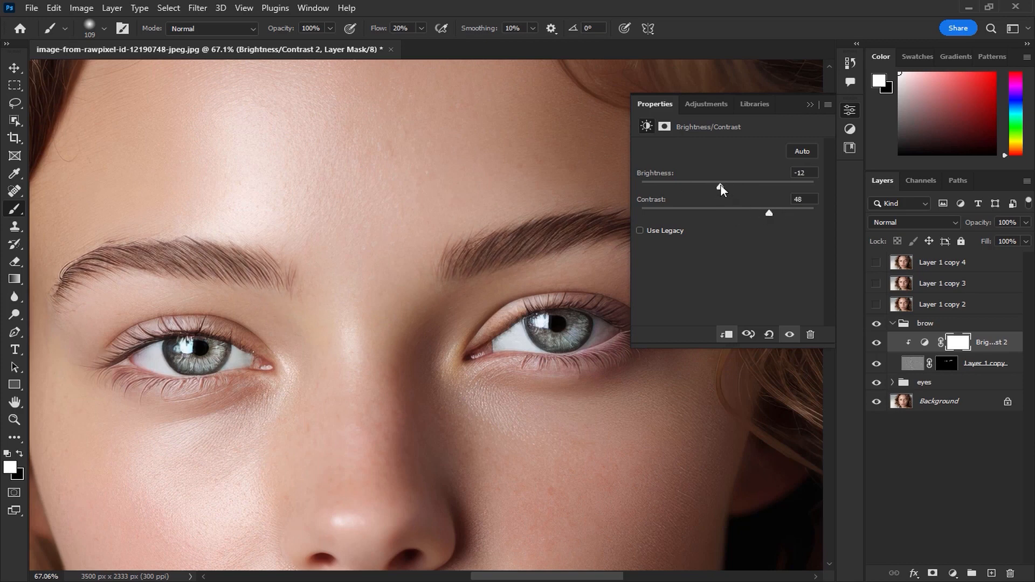
click(810, 105)
Collapse the brow group and toggle the visibility of the brow and eyes groups to compare before and after
drag(439, 310, 513, 295)
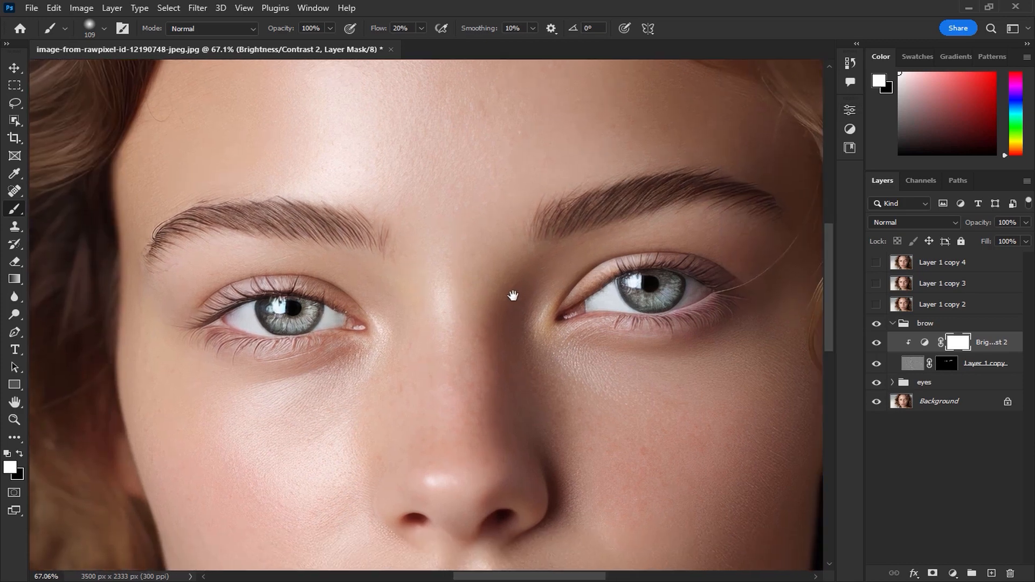
click(884, 326)
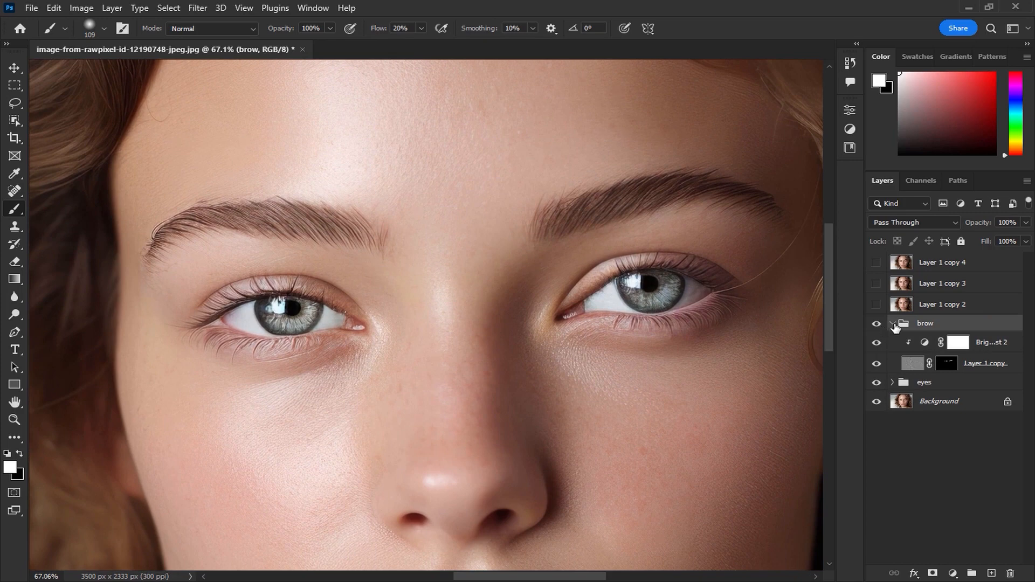
click(893, 324)
click(877, 324)
click(877, 325)
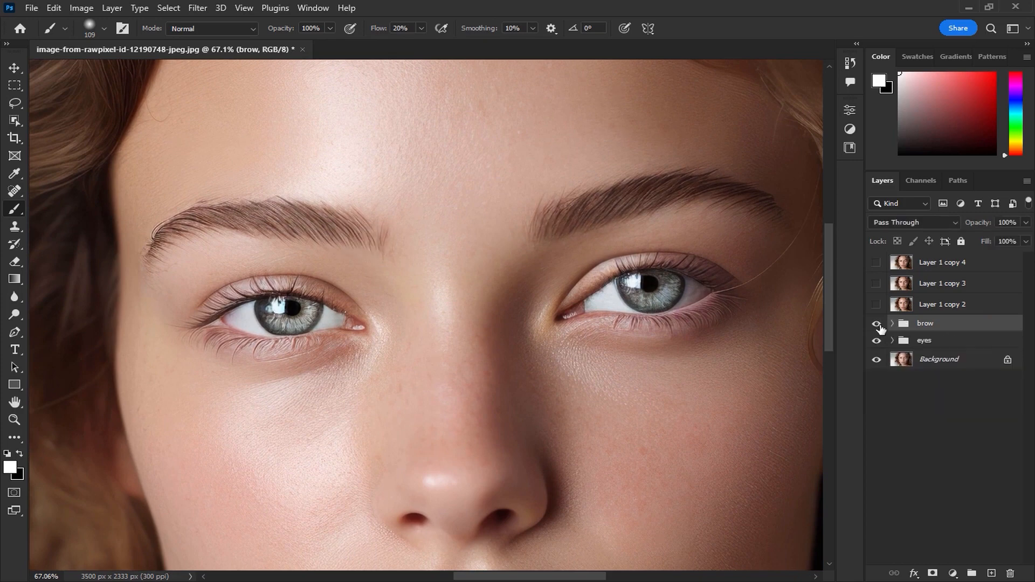
click(877, 342)
click(878, 341)
Show Layer 1 copy 2 and apply a High Pass filter with a 15-pixel radius to it
click(938, 305)
click(876, 305)
drag(686, 374, 640, 162)
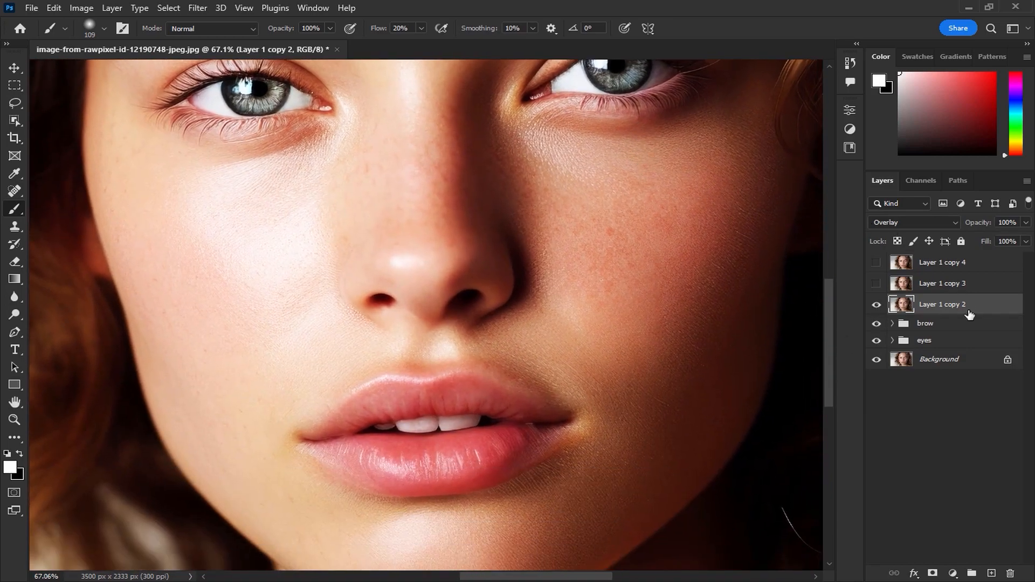
click(196, 8)
mouse_move(247, 298)
click(426, 316)
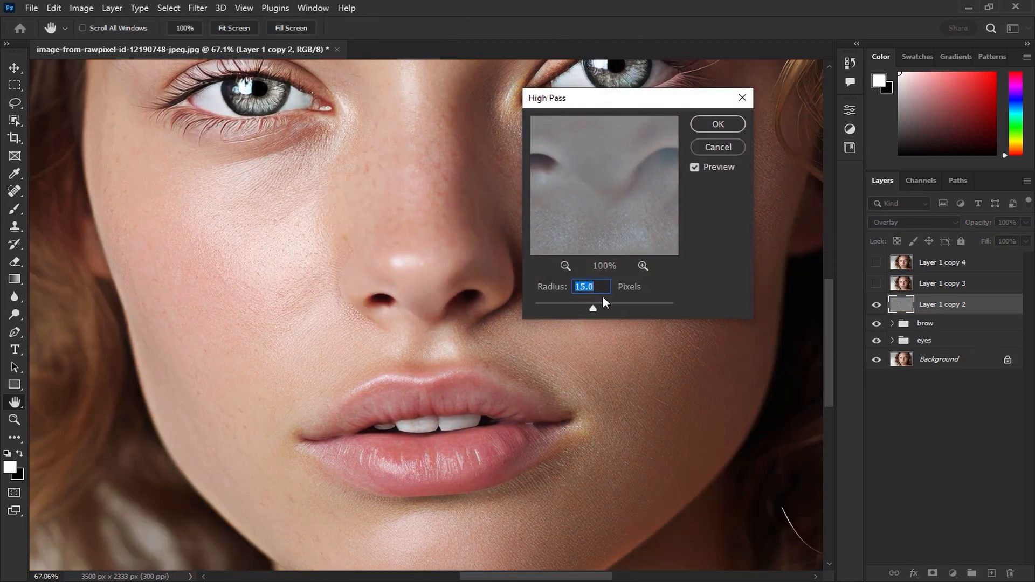
click(707, 129)
key(b)
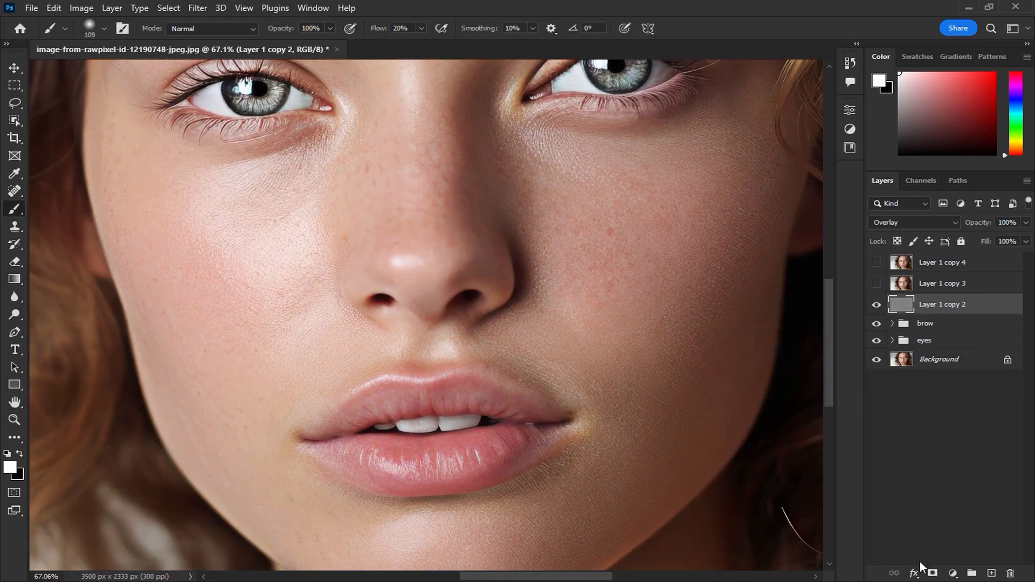
Add a black mask to Layer 1 copy 2 and put the layer into a group named lips
alt+click(933, 576)
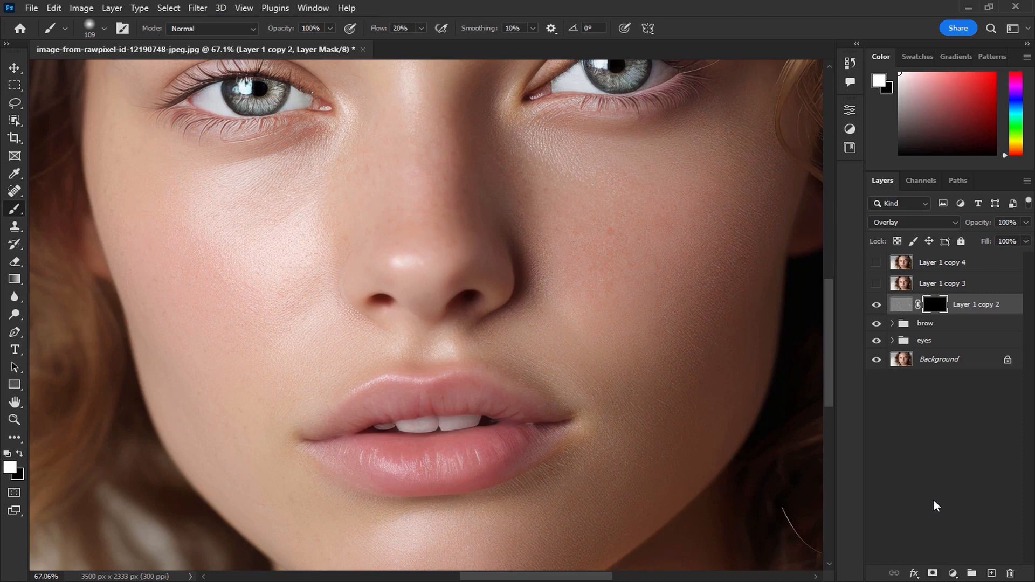
key(ctrl+g)
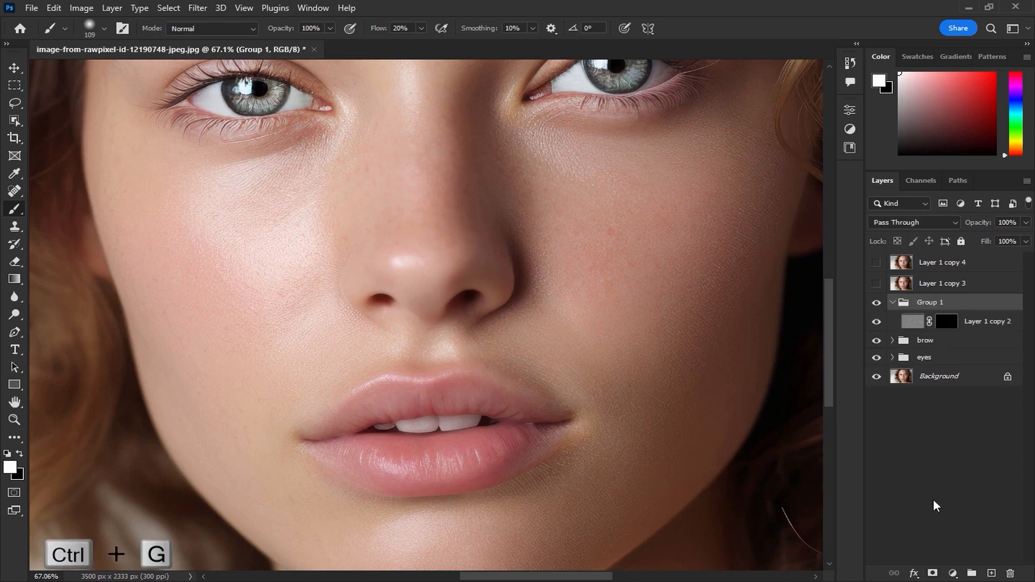
double_click(939, 302)
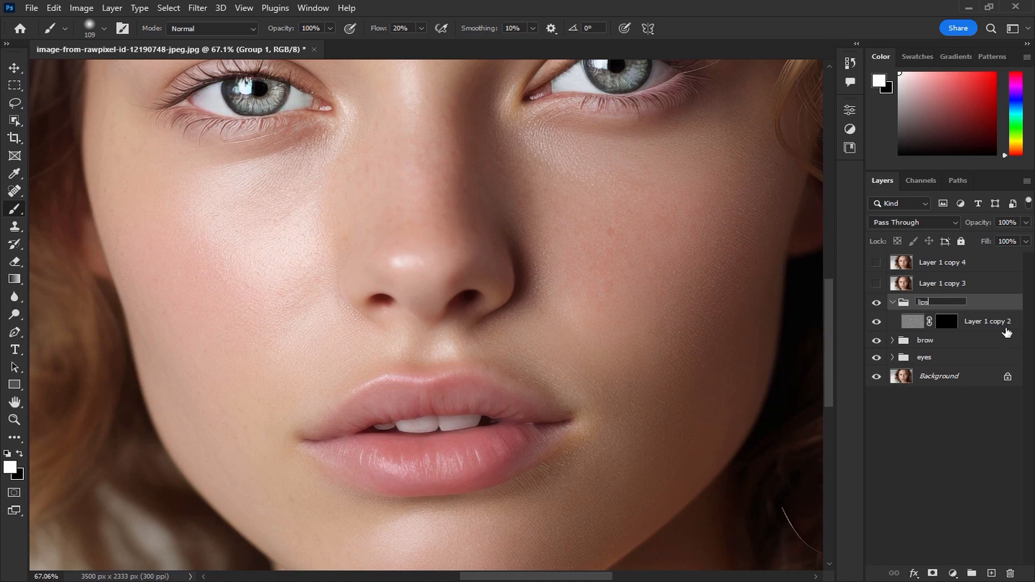
Paint the Layer 1 copy 2 mask white over both lips with a 48-pixel brush at 100% flow, and compare before and after
click(946, 324)
click(422, 28)
drag(426, 44, 594, 74)
click(549, 2)
scroll(486, 466, up, 3)
mouse_move(486, 466)
mouse_down()
mouse_move(508, 394)
mouse_move(452, 411)
mouse_move(339, 403)
mouse_move(427, 429)
mouse_up()
alt+right_click(294, 387)
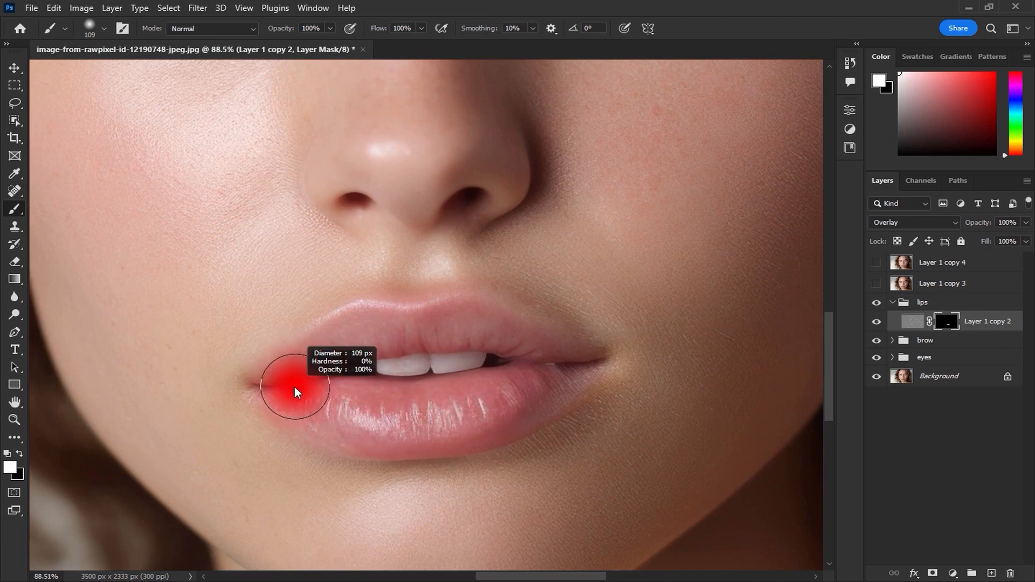
drag(278, 386, 276, 387)
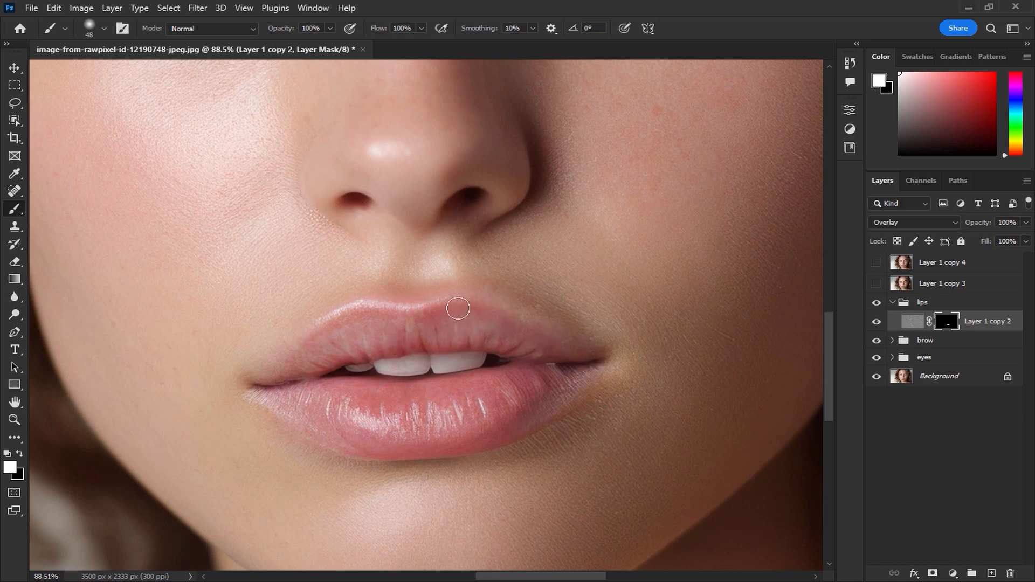
drag(301, 345, 279, 397)
drag(492, 445, 441, 434)
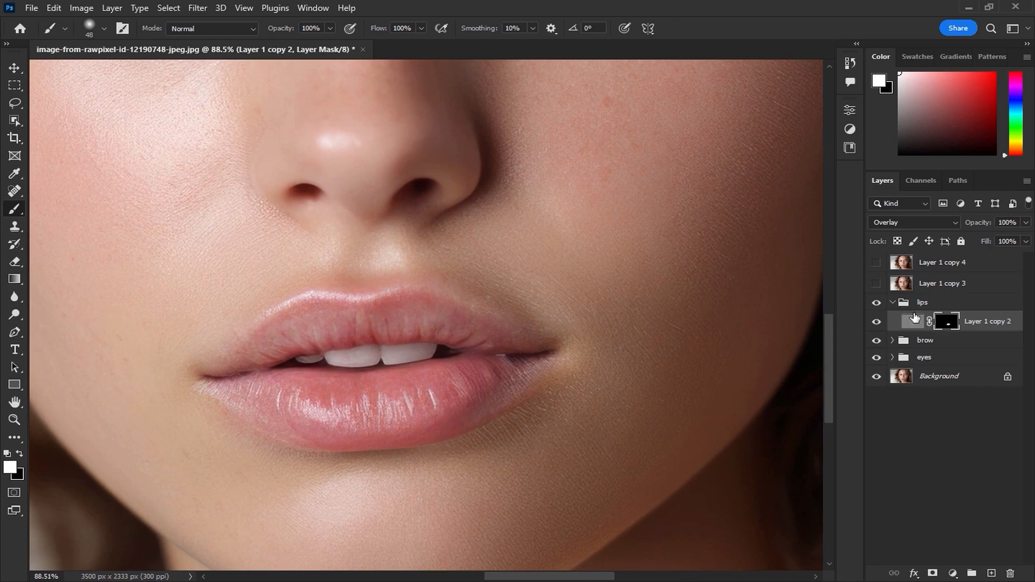
click(877, 304)
click(877, 304)
Add a Brightness/Contrast adjustment clipped to Layer 1 copy 2, with brightness -10 and contrast 58
click(953, 573)
click(1003, 377)
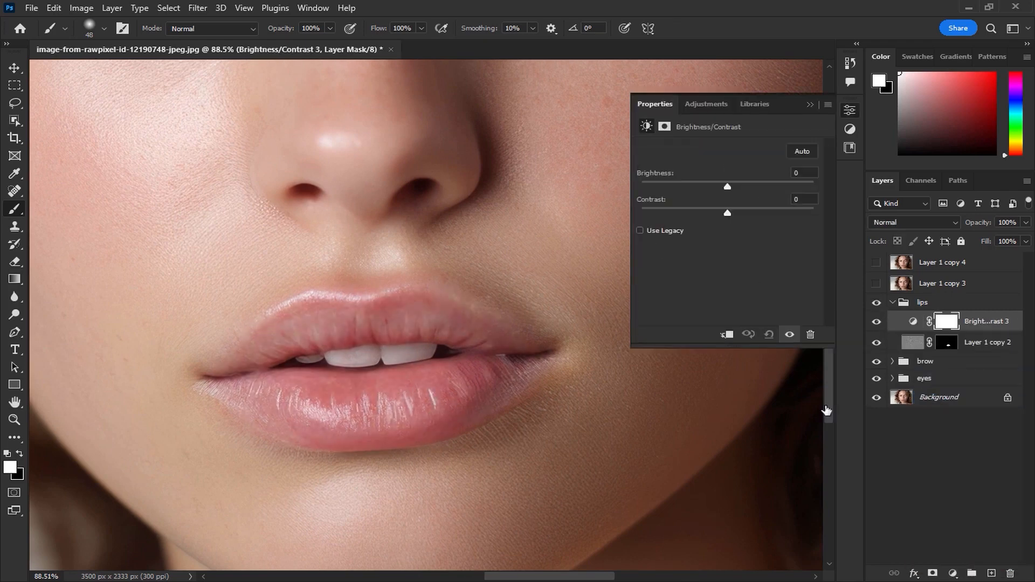
click(730, 335)
drag(728, 212, 741, 214)
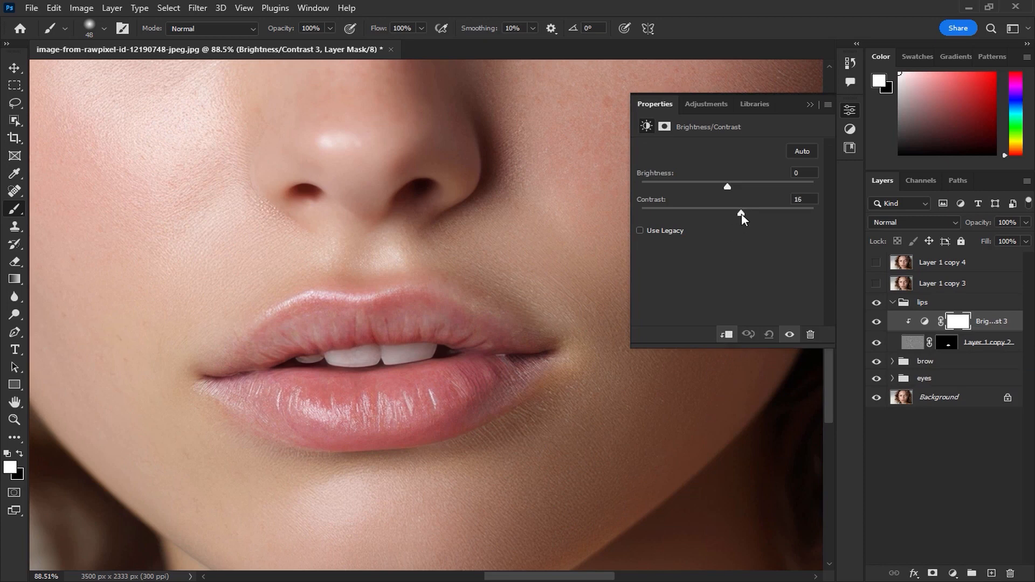
drag(785, 222, 779, 225)
mouse_move(729, 185)
mouse_down()
mouse_move(760, 189)
mouse_move(723, 190)
mouse_up()
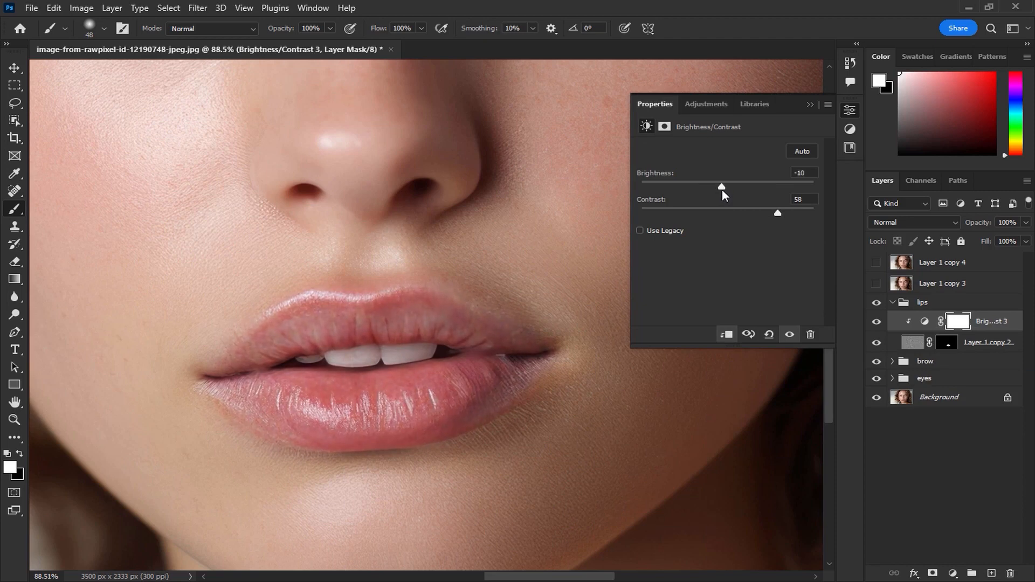
click(809, 105)
Toggle the lips group's visibility to compare the lips before and after, both close up and across the whole face
click(877, 303)
click(877, 304)
scroll(544, 385, down, 2)
scroll(543, 385, down, 8)
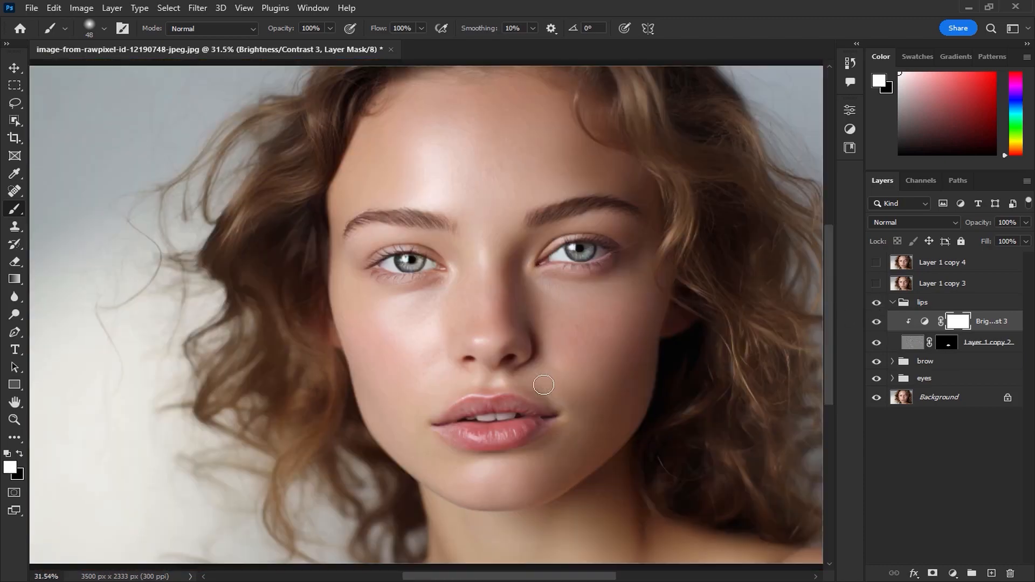
click(877, 305)
click(878, 305)
scroll(606, 367, up, 3)
scroll(582, 375, up, 2)
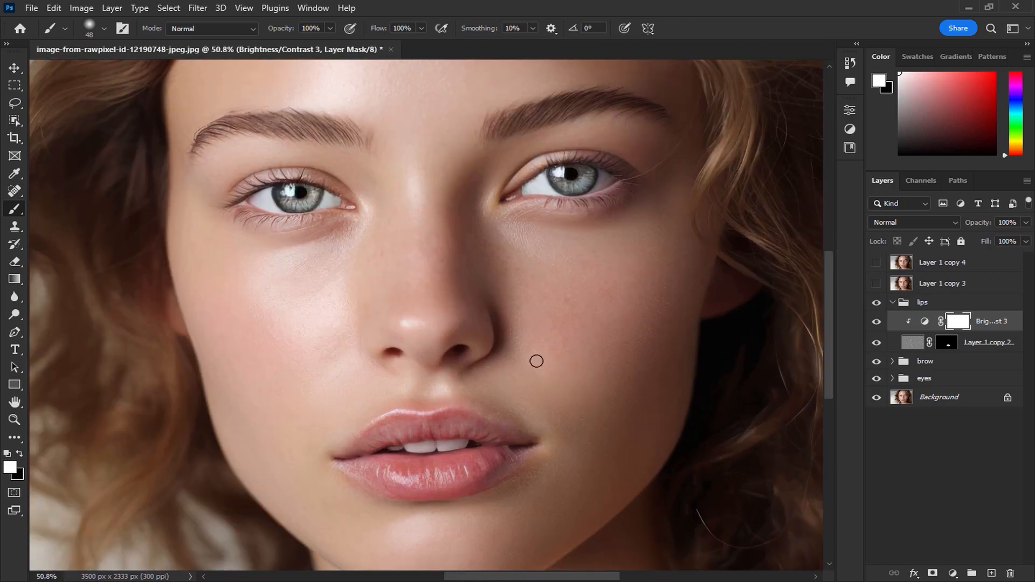
Collapse the lips group, show Layer 1 copy 3 and apply a High Pass filter with a 15-pixel radius to it
click(968, 286)
click(876, 283)
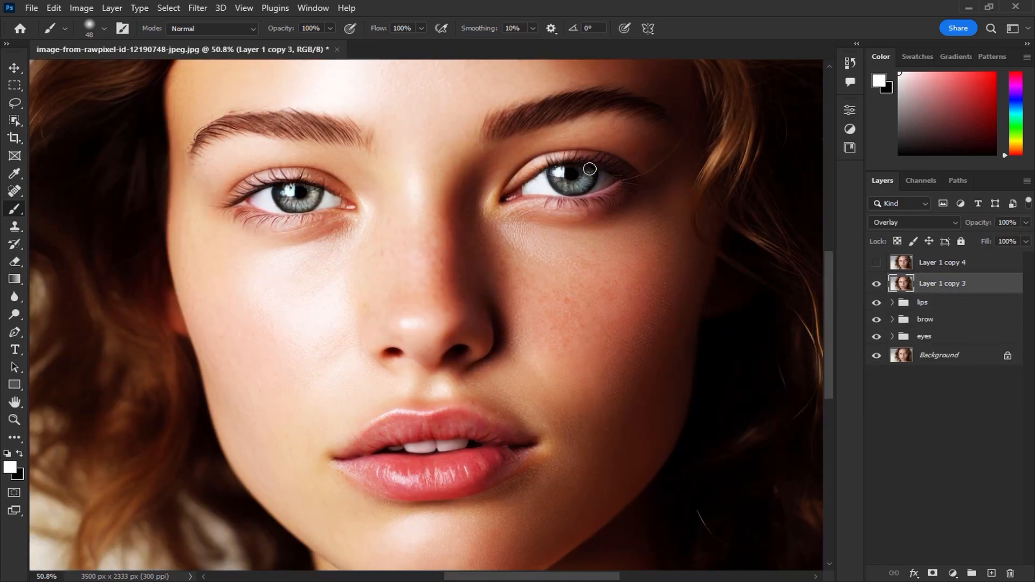
click(194, 10)
mouse_move(279, 298)
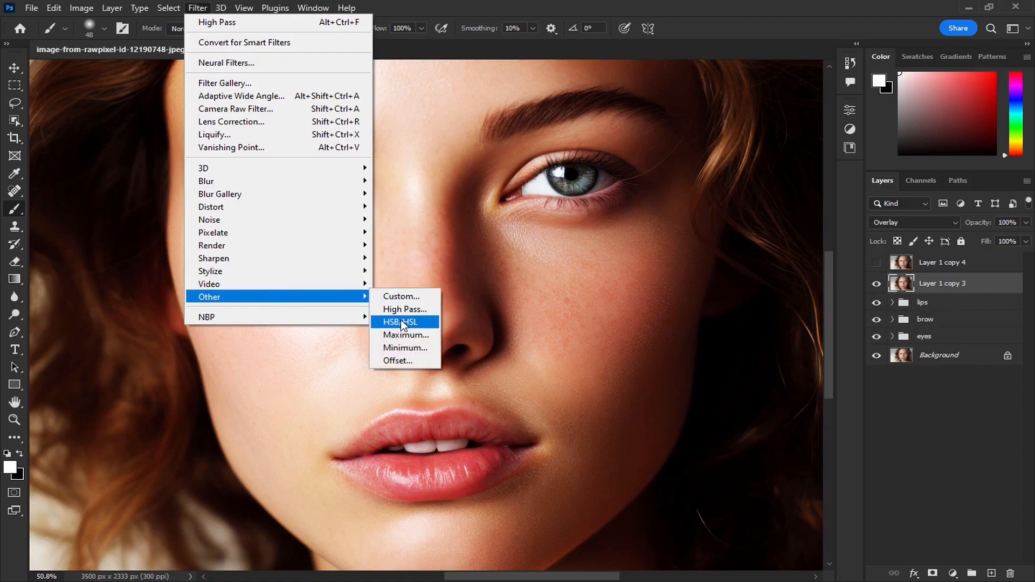
click(404, 310)
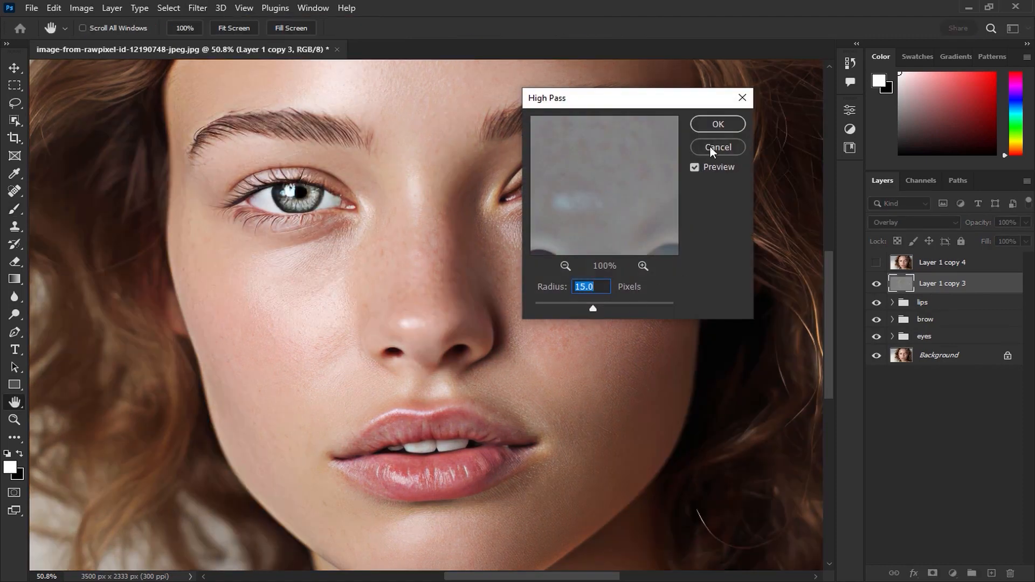
click(720, 131)
key(b)
Add a black mask to Layer 1 copy 3 and put the layer into a group named nose
alt+click(933, 574)
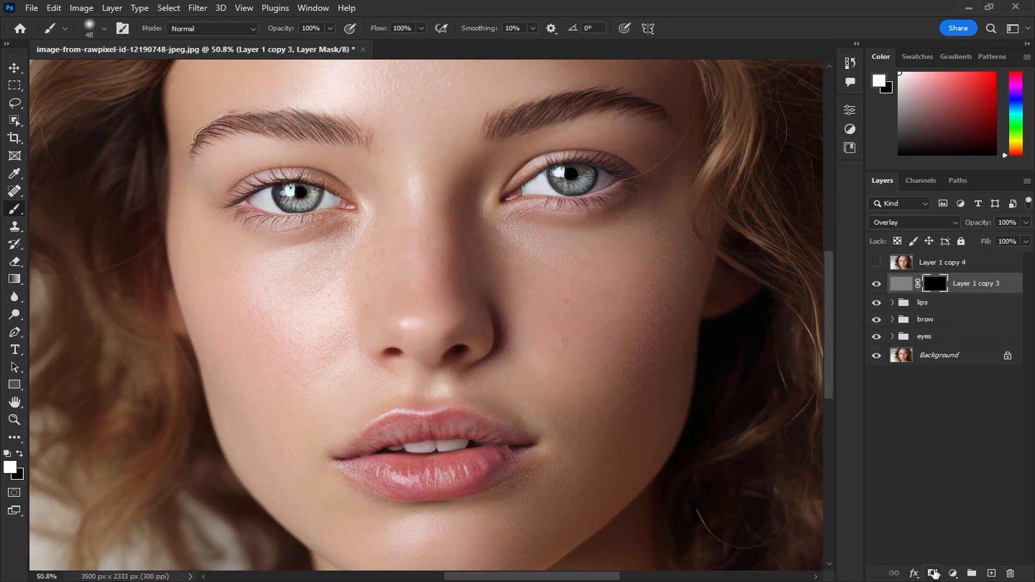
key(ctrl+g)
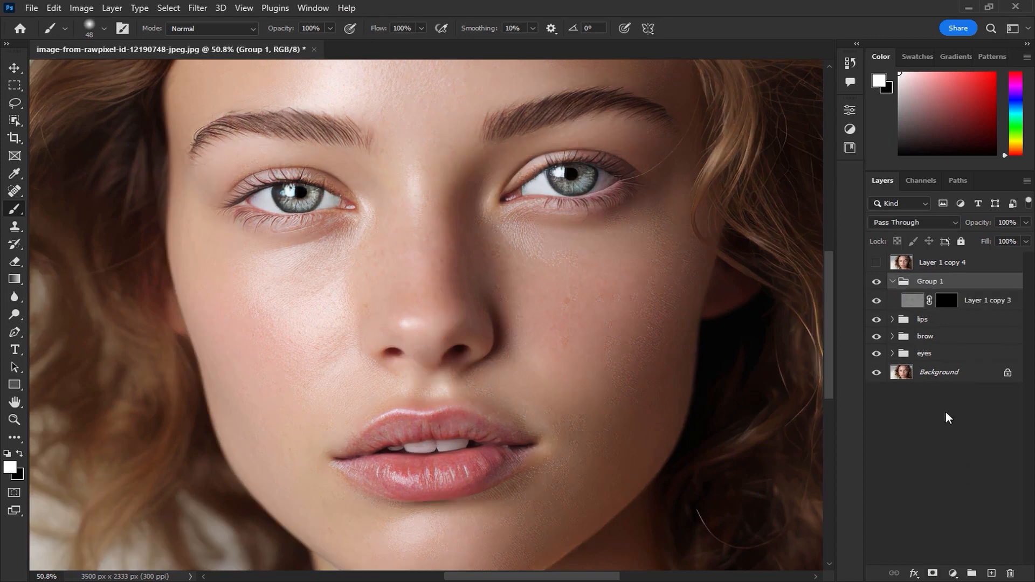
double_click(942, 282)
text(nose)
Paint the Layer 1 copy 3 mask white over the nose with a large soft brush at 20% flow
click(945, 303)
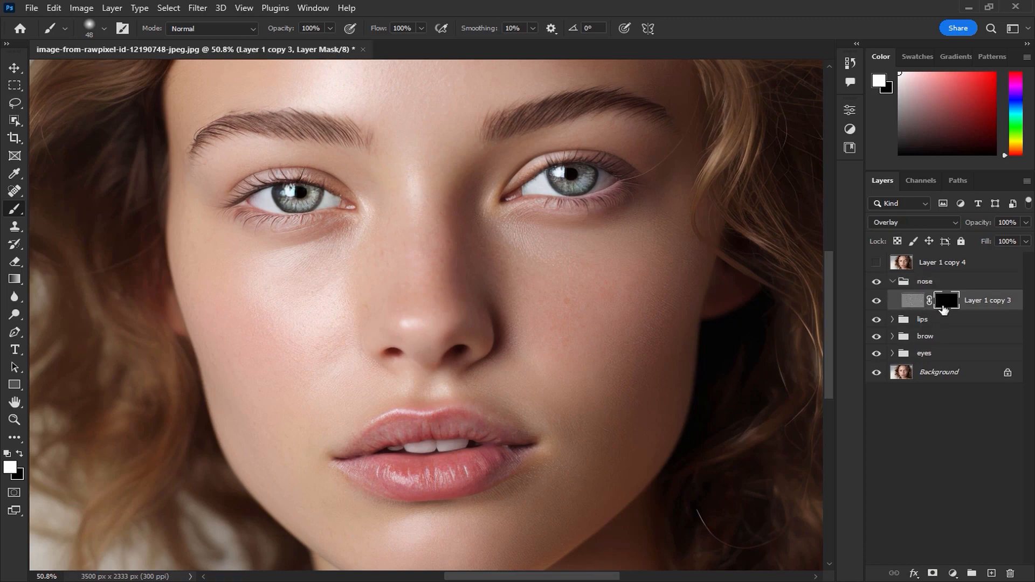
scroll(434, 336, up, 4)
drag(426, 334, 474, 341)
click(400, 30)
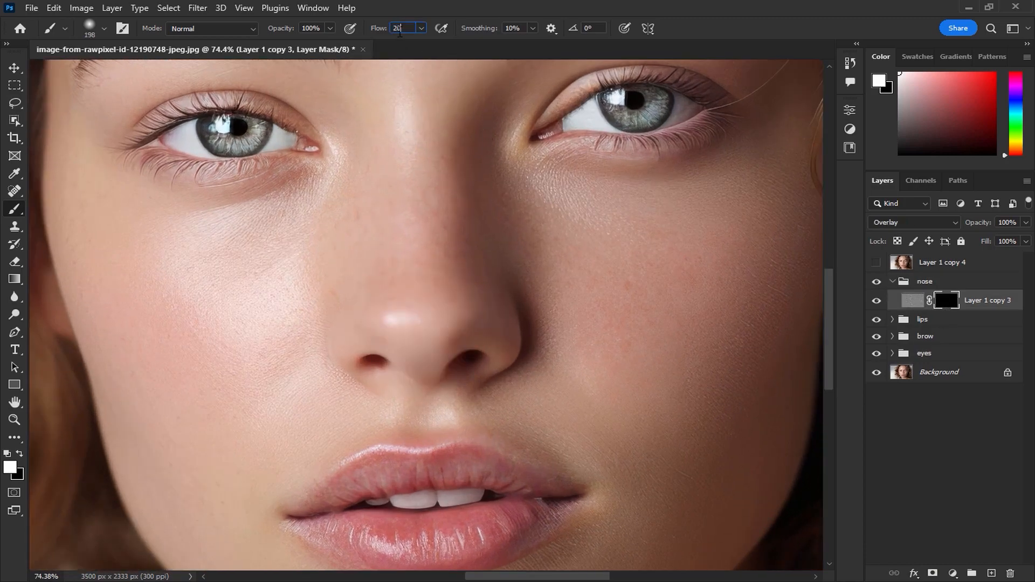
mouse_move(517, 316)
mouse_down()
mouse_move(504, 343)
mouse_move(442, 346)
mouse_move(519, 319)
mouse_move(492, 383)
mouse_move(370, 361)
mouse_move(352, 322)
mouse_move(352, 348)
mouse_move(461, 387)
mouse_move(463, 365)
mouse_move(428, 325)
mouse_move(451, 326)
mouse_move(421, 326)
mouse_up()
Add a Brightness/Contrast adjustment clipped to Layer 1 copy 3, with brightness -17 and contrast 35
click(952, 574)
click(979, 371)
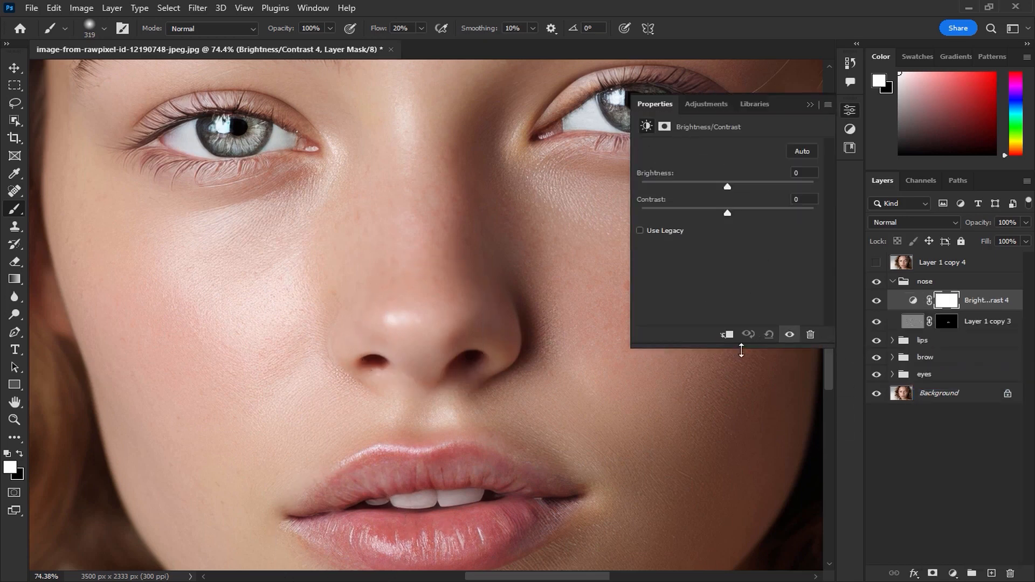
click(728, 336)
drag(727, 213, 718, 189)
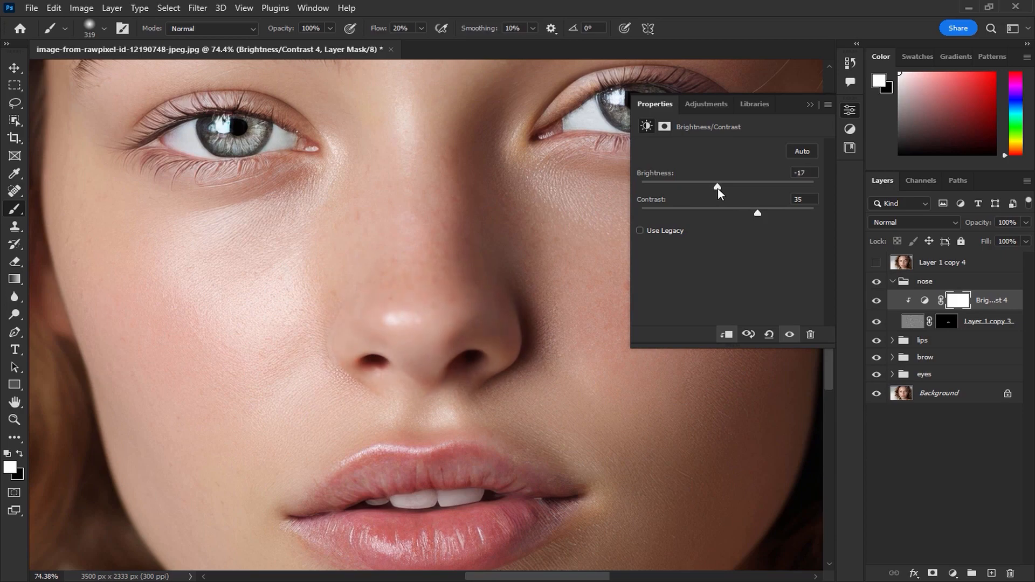
click(810, 105)
Collapse the nose group, show Layer 1 copy 4 and apply a High Pass filter with a 15-pixel radius to it
scroll(496, 340, down, 3)
drag(494, 346, 439, 374)
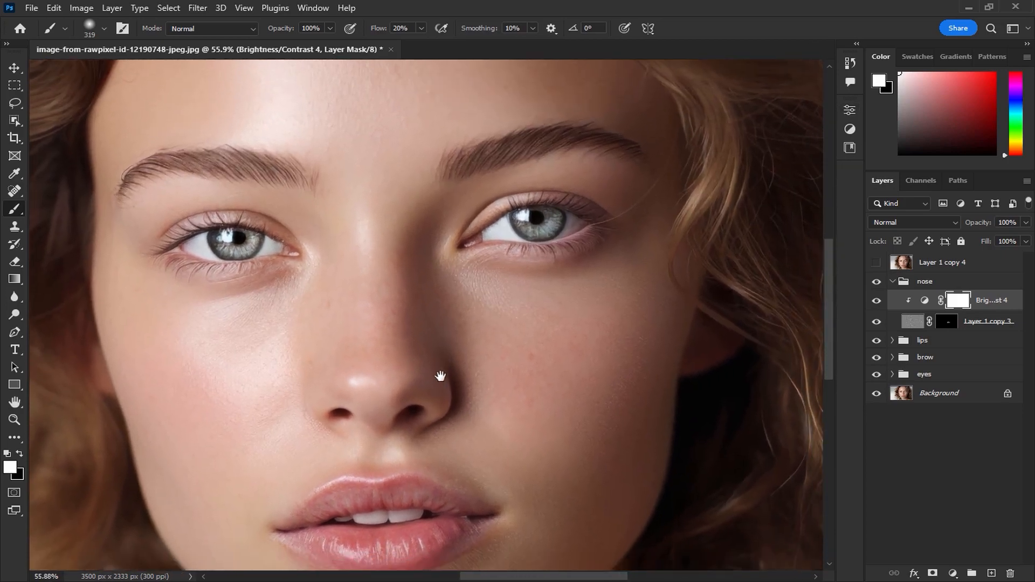
click(876, 262)
click(970, 264)
click(892, 282)
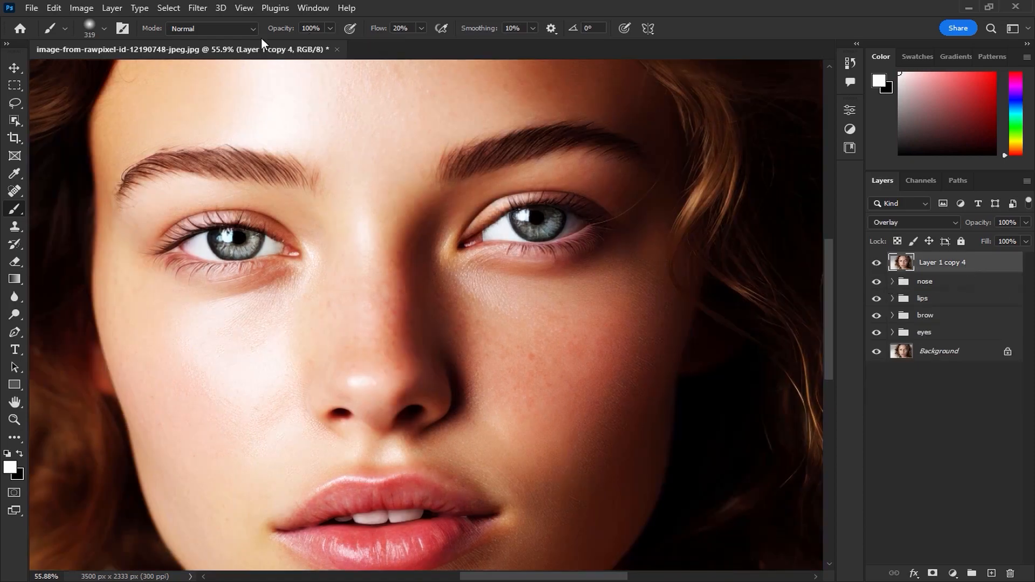
click(207, 9)
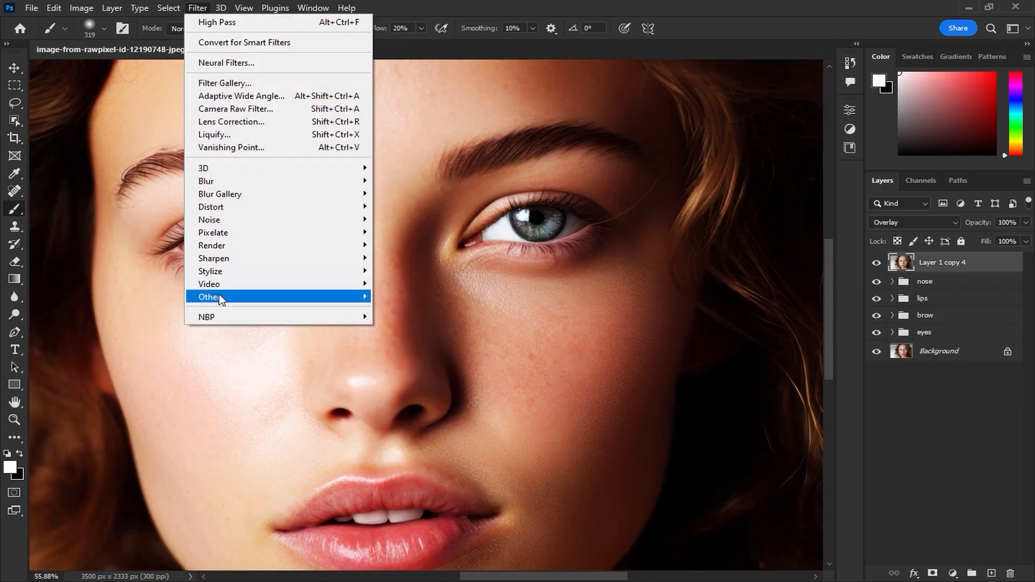
mouse_move(361, 296)
click(400, 308)
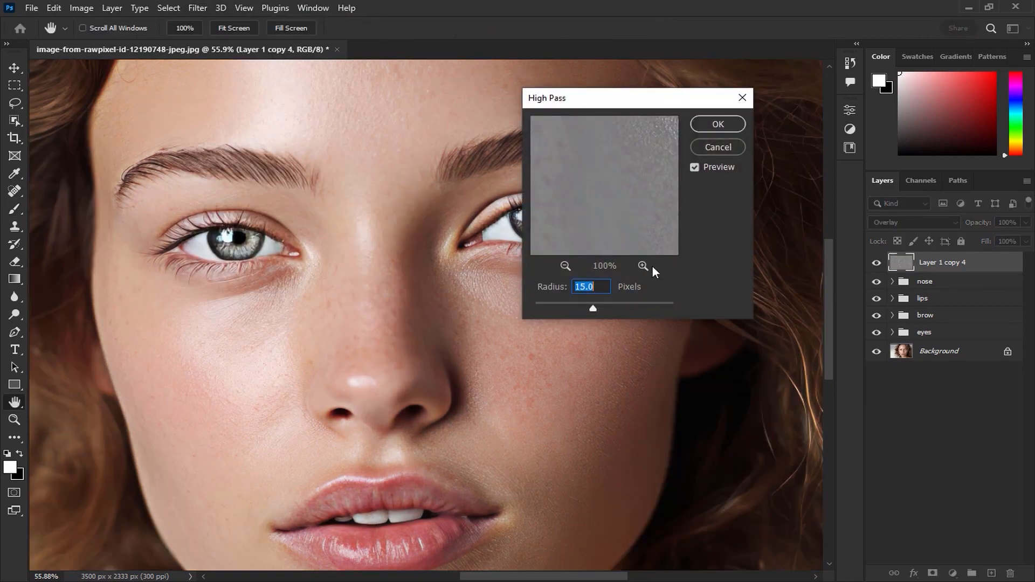
click(718, 125)
key(b)
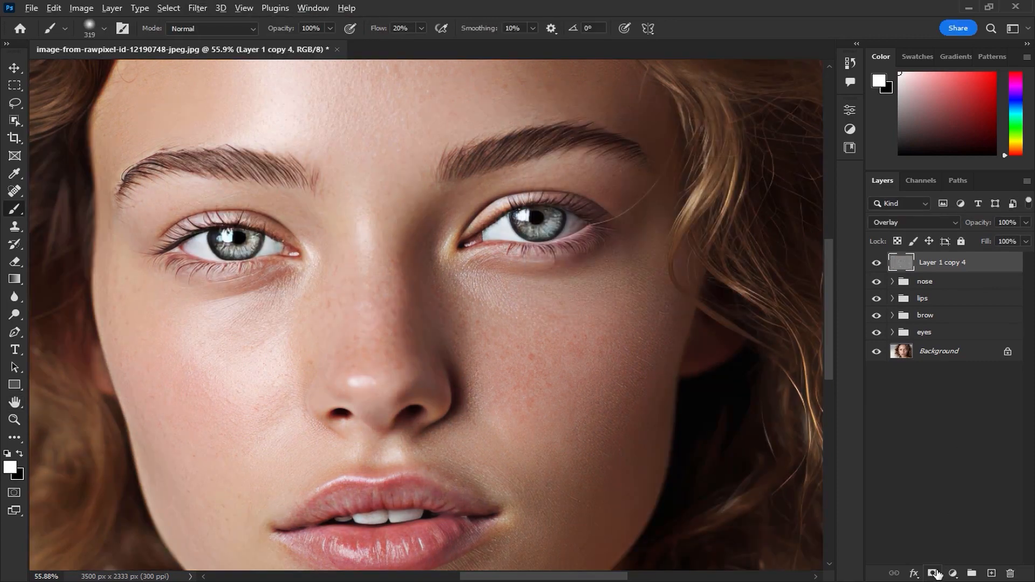
Add a black mask to Layer 1 copy 4 and put the layer into a group named hair
alt+click(933, 573)
key(ctrl+g)
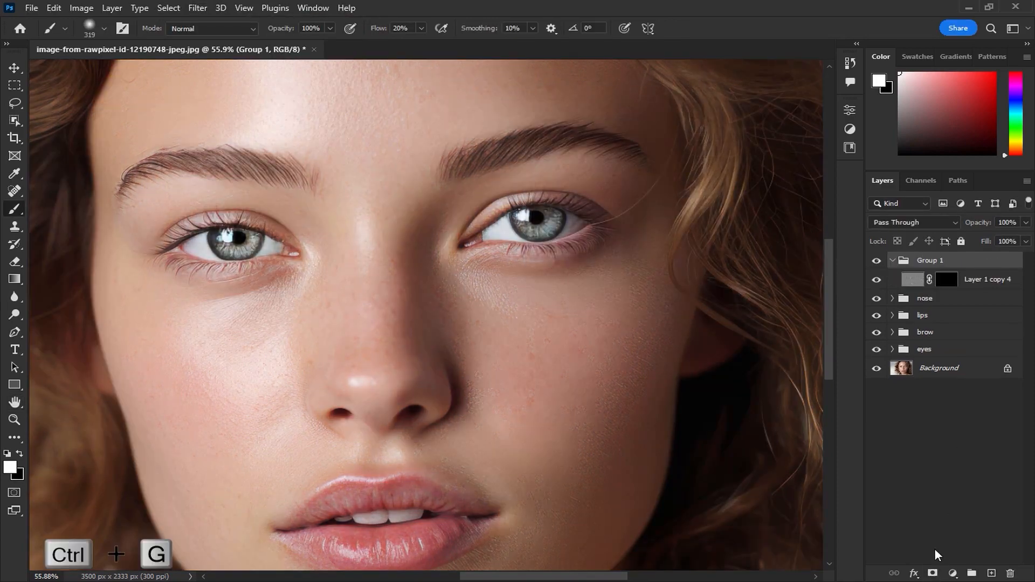
double_click(931, 261)
text(hair)
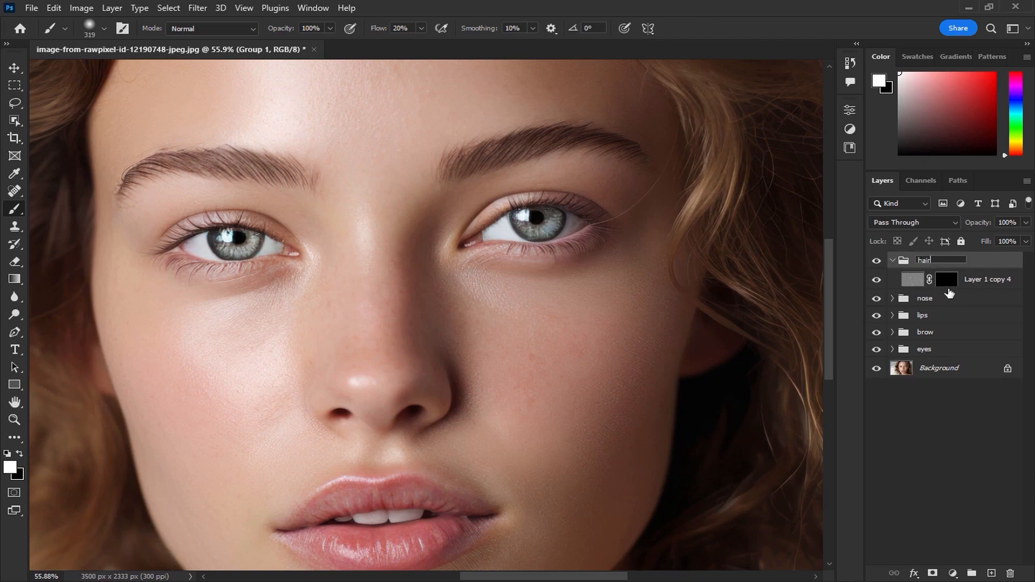
Paint the Layer 1 copy 4 mask white over the hair right of the face with a large soft brush at 42% flow
click(948, 281)
scroll(537, 330, up, 8)
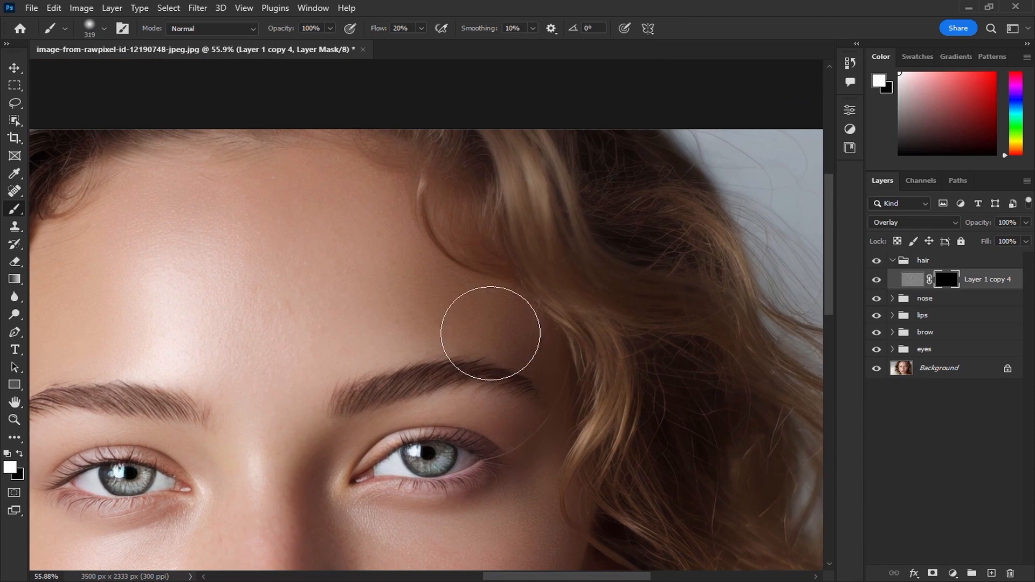
click(421, 28)
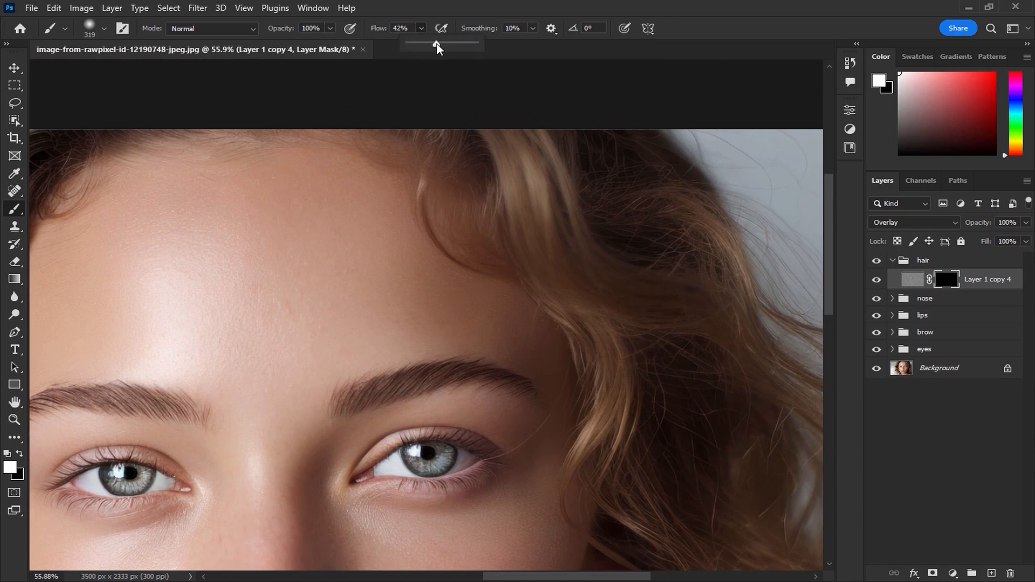
drag(646, 394, 605, 337)
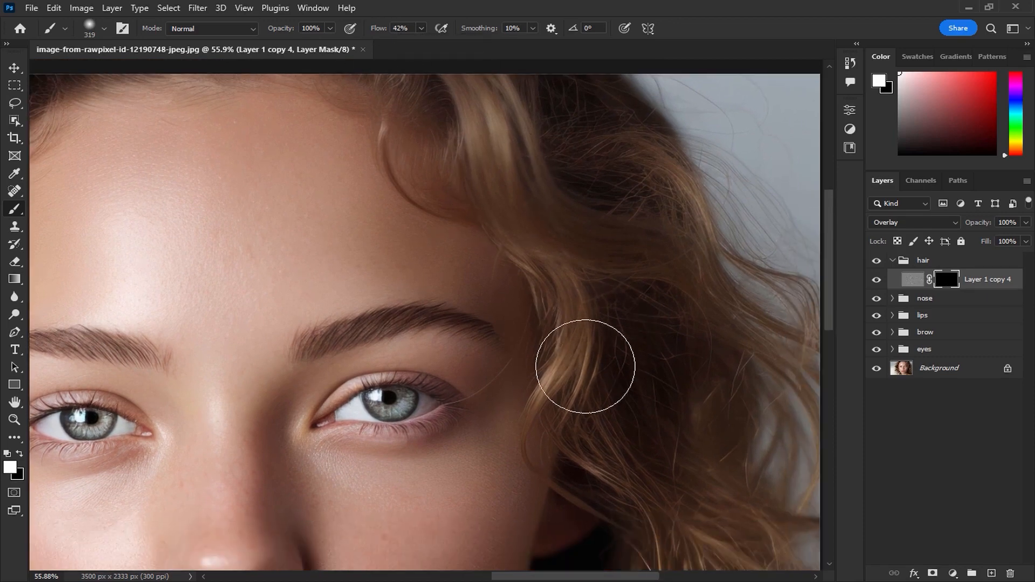
drag(684, 509, 595, 292)
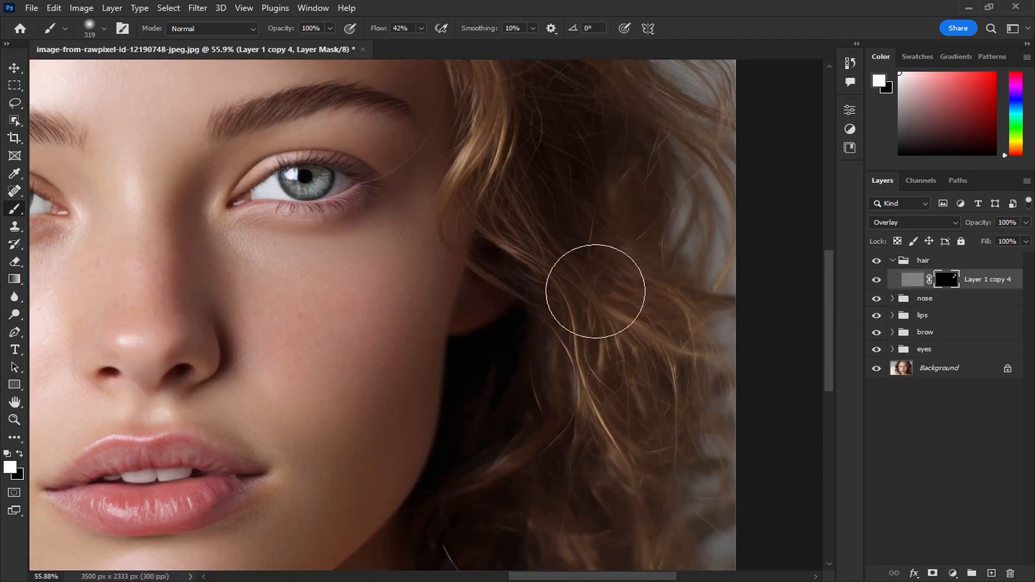
mouse_move(591, 486)
mouse_down()
mouse_move(619, 302)
mouse_move(658, 558)
mouse_up()
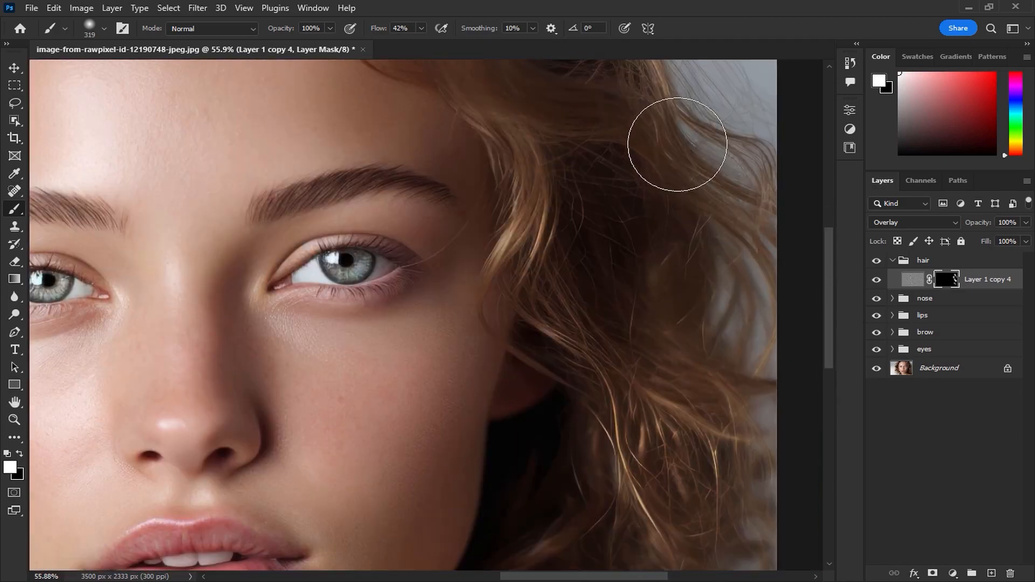
drag(677, 144, 693, 426)
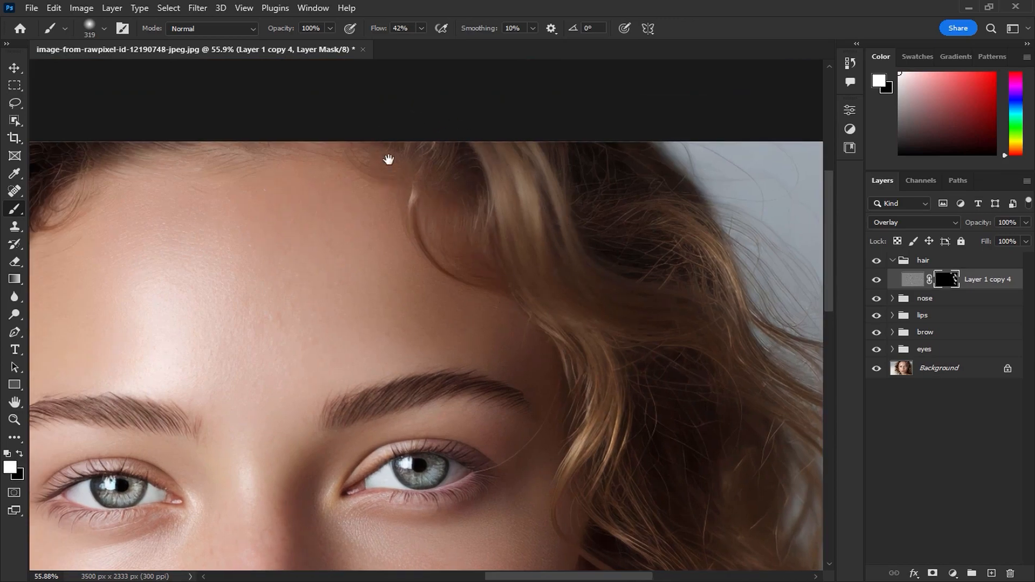
Continue painting the Layer 1 copy 4 mask white over the hair left of the face, along the hairline and over the remaining right-side curls
drag(388, 159, 758, 234)
drag(345, 345, 406, 253)
mouse_move(254, 535)
mouse_down()
mouse_move(331, 215)
mouse_move(326, 234)
mouse_move(169, 88)
mouse_move(291, 439)
mouse_move(285, 452)
mouse_up()
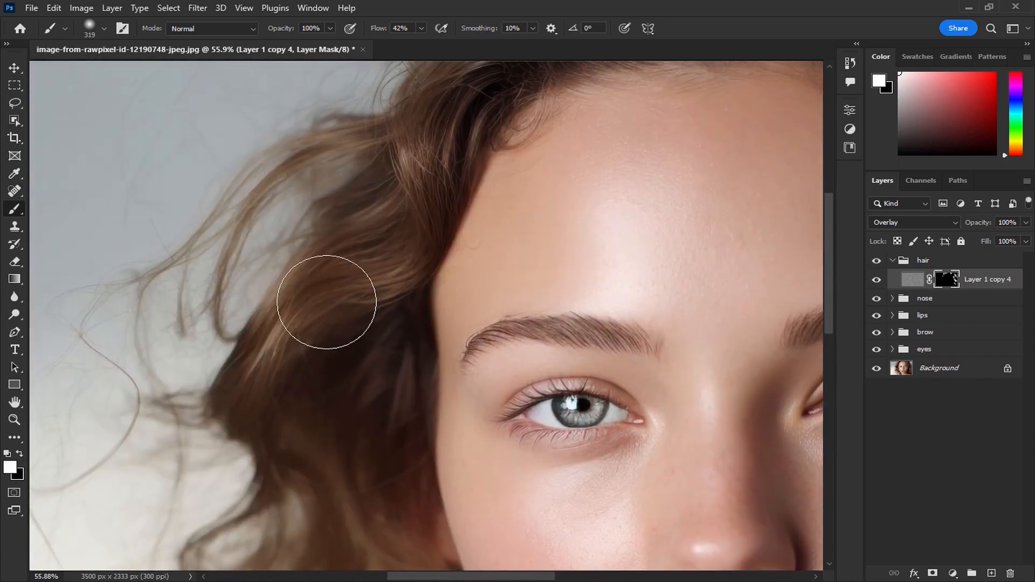
drag(385, 267, 325, 369)
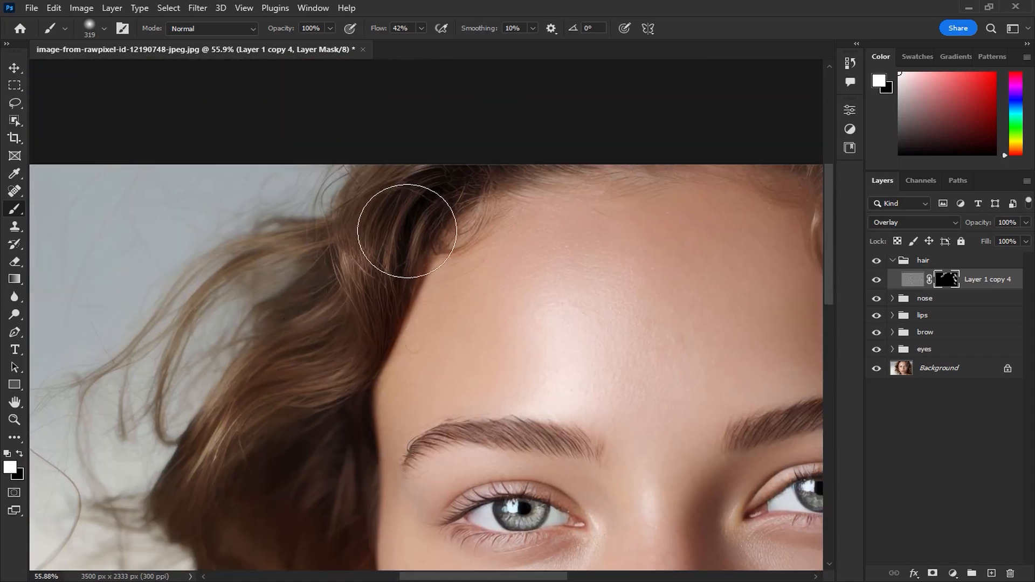
drag(540, 286, 270, 284)
drag(803, 313, 712, 307)
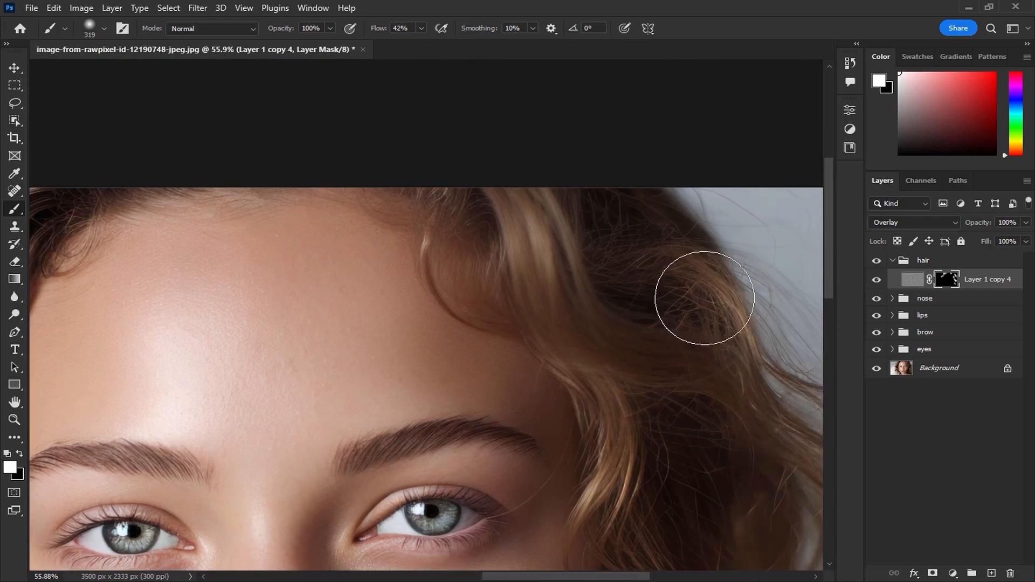
drag(692, 396, 666, 245)
drag(660, 431, 701, 235)
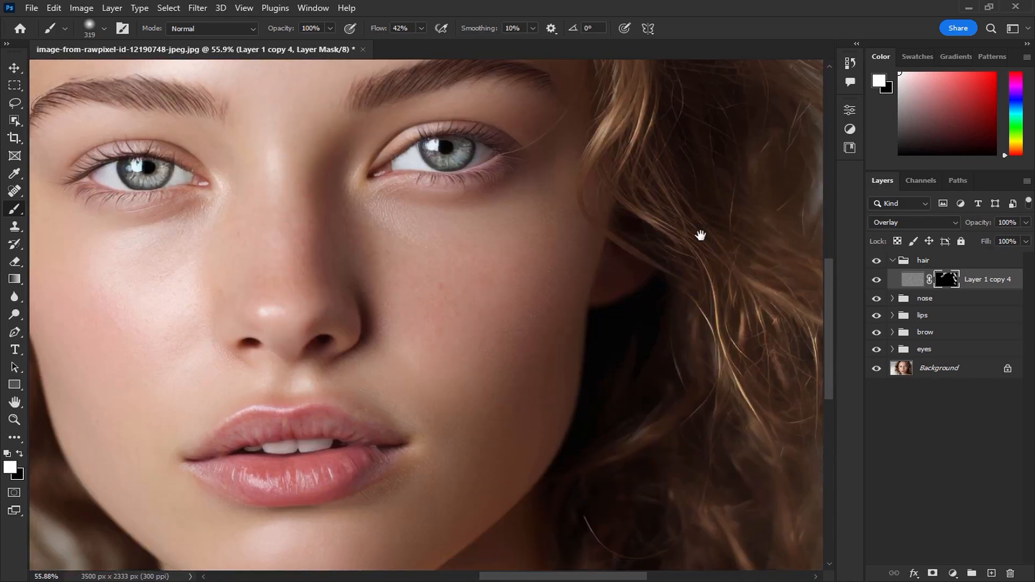
scroll(565, 319, down, 3)
drag(564, 318, 638, 449)
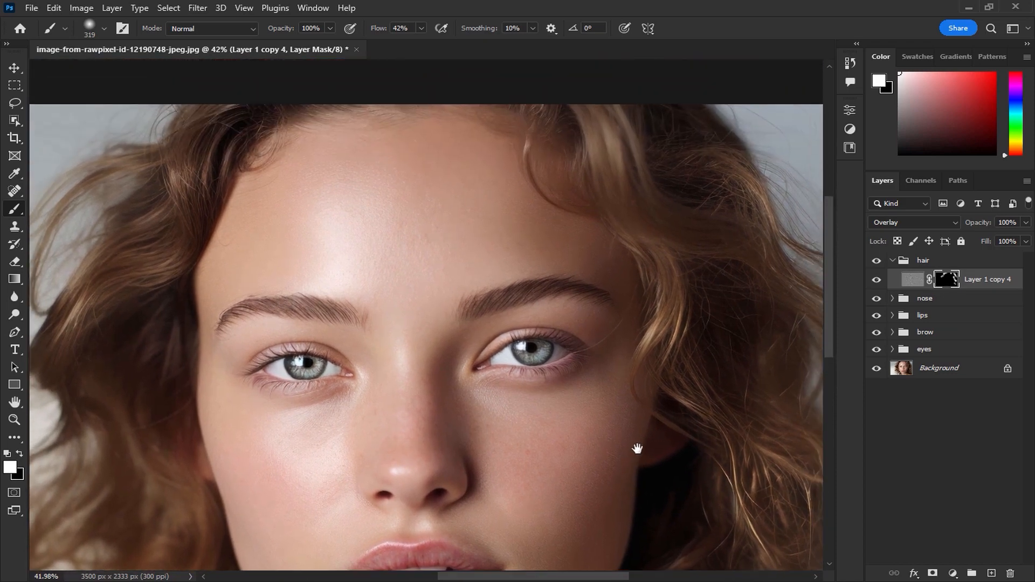
Add a Brightness/Contrast adjustment clipped to Layer 1 copy 4, raising the contrast and fine-tuning the brightness to define the hair
click(952, 573)
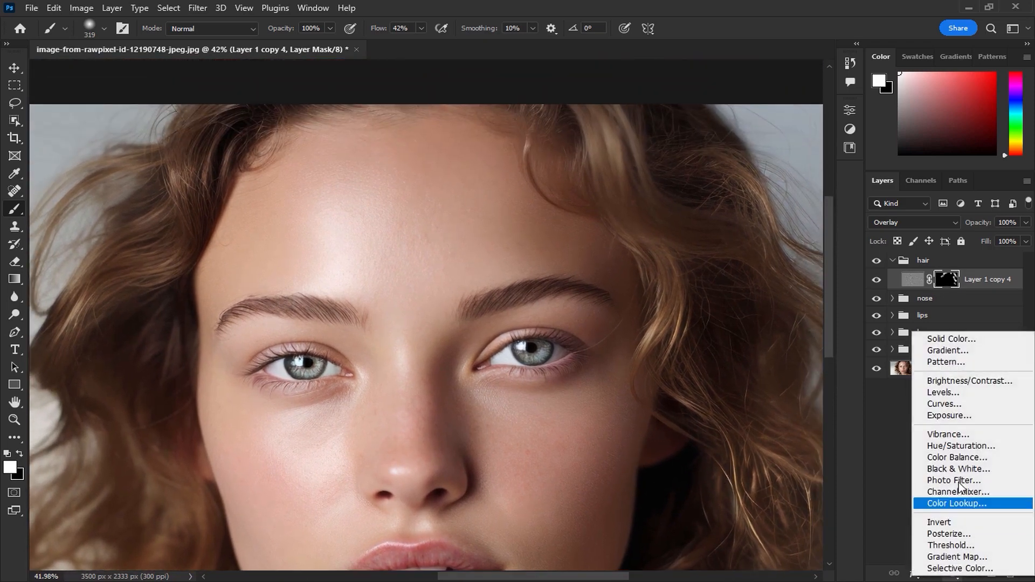
click(962, 382)
click(728, 335)
drag(464, 238, 398, 254)
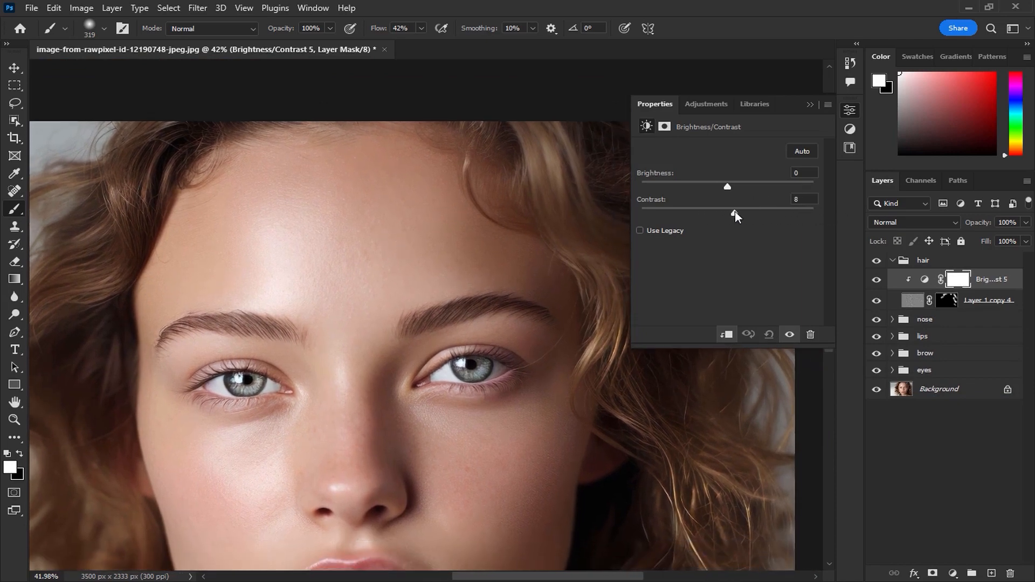
mouse_move(728, 187)
mouse_down()
mouse_move(713, 189)
mouse_move(768, 189)
mouse_move(729, 191)
mouse_up()
drag(749, 221, 780, 220)
drag(728, 187, 702, 186)
drag(731, 184, 729, 184)
click(810, 105)
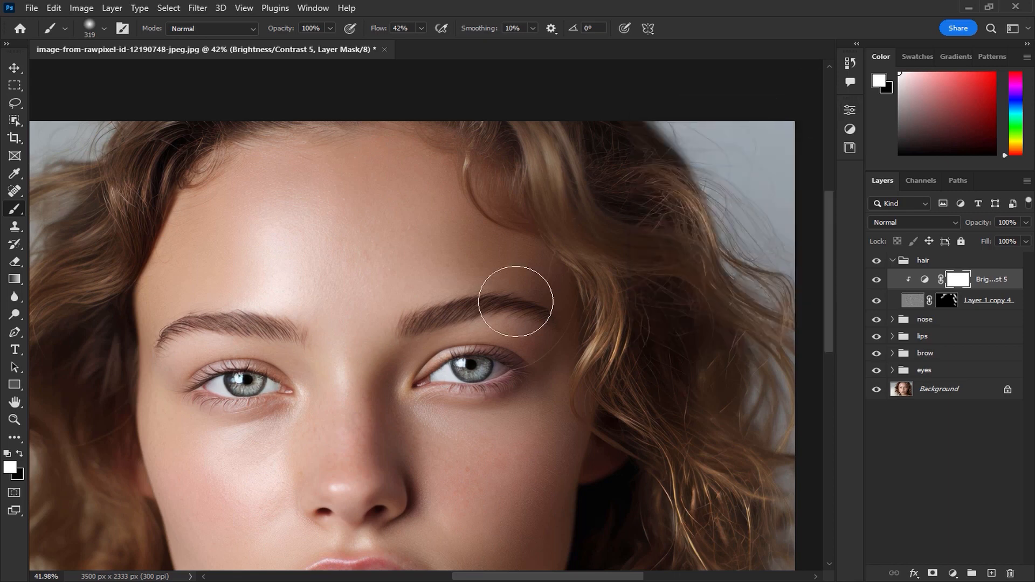
Collapse the hair group and combine the hair, nose, lips, brow and eyes groups into one new group
scroll(517, 302, down, 2)
click(893, 262)
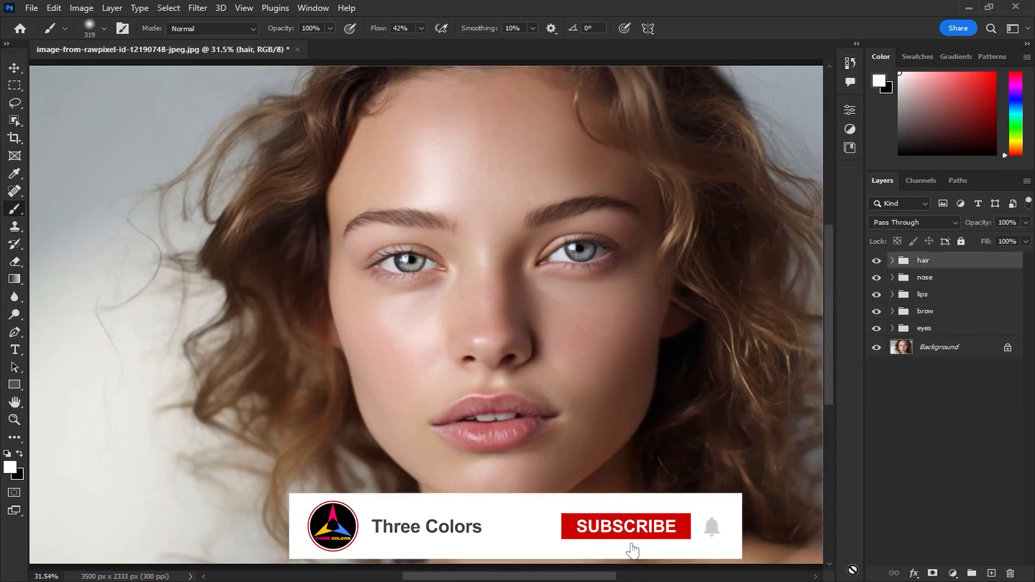
click(941, 329)
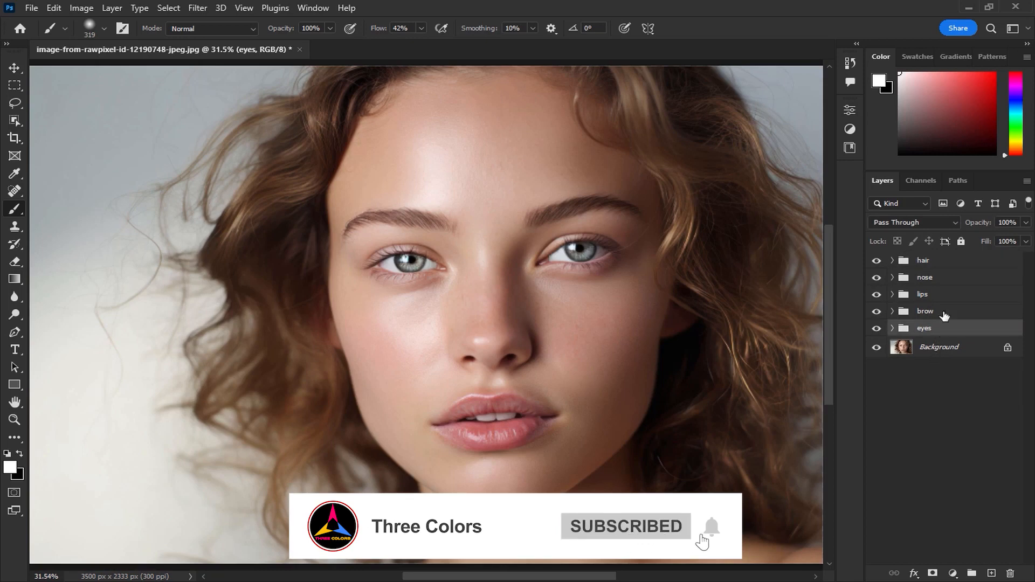
shift+click(956, 262)
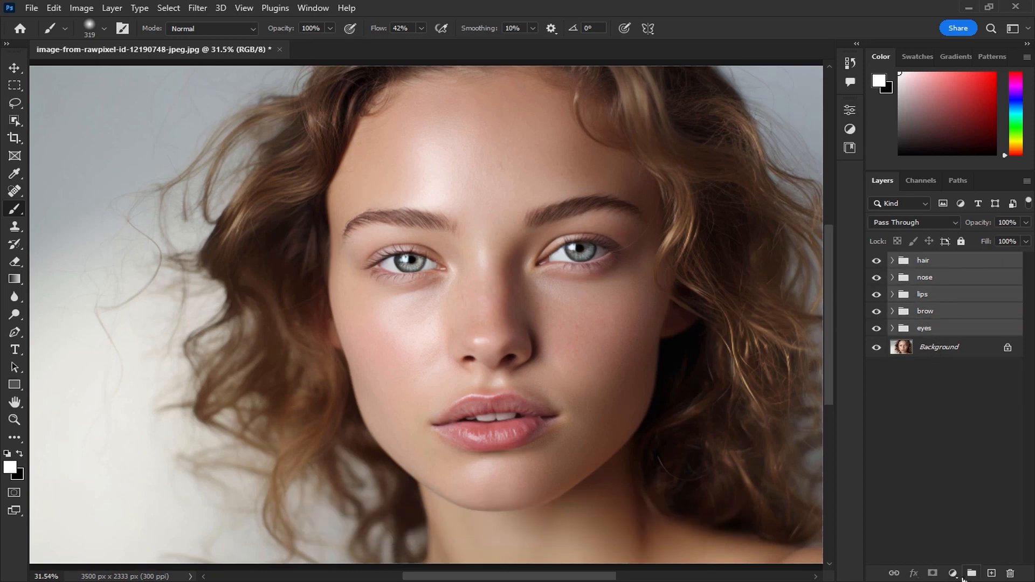
click(971, 574)
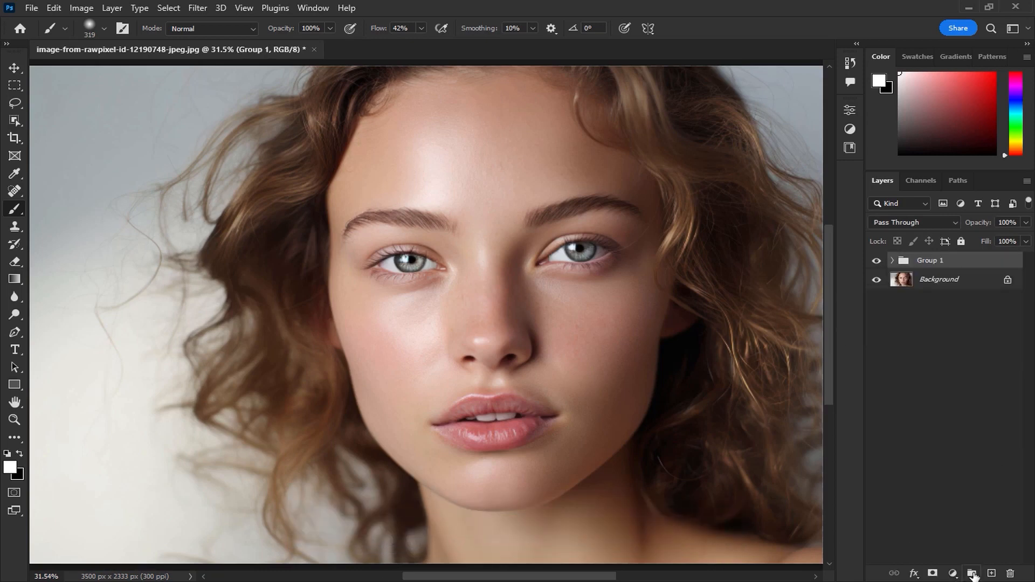
Toggle the visibility of Group 1 off and on to compare the portrait before and after the retouch
click(877, 262)
click(878, 261)
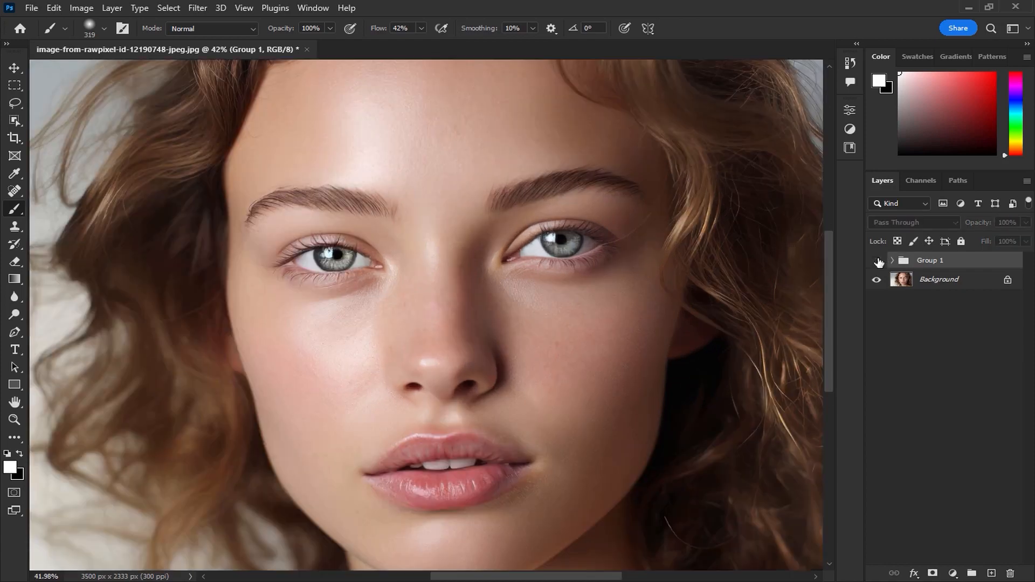
click(878, 262)
click(878, 261)
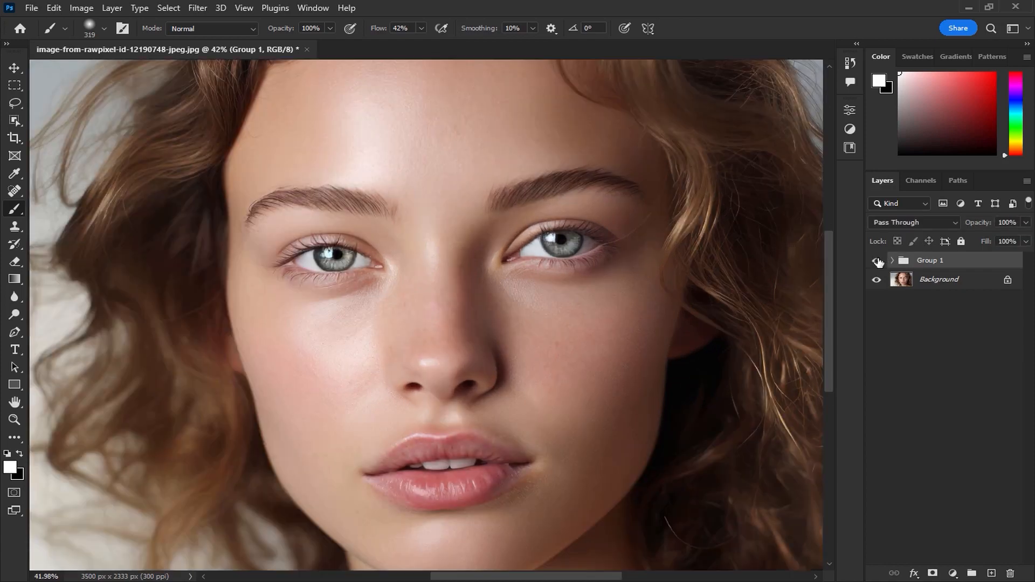